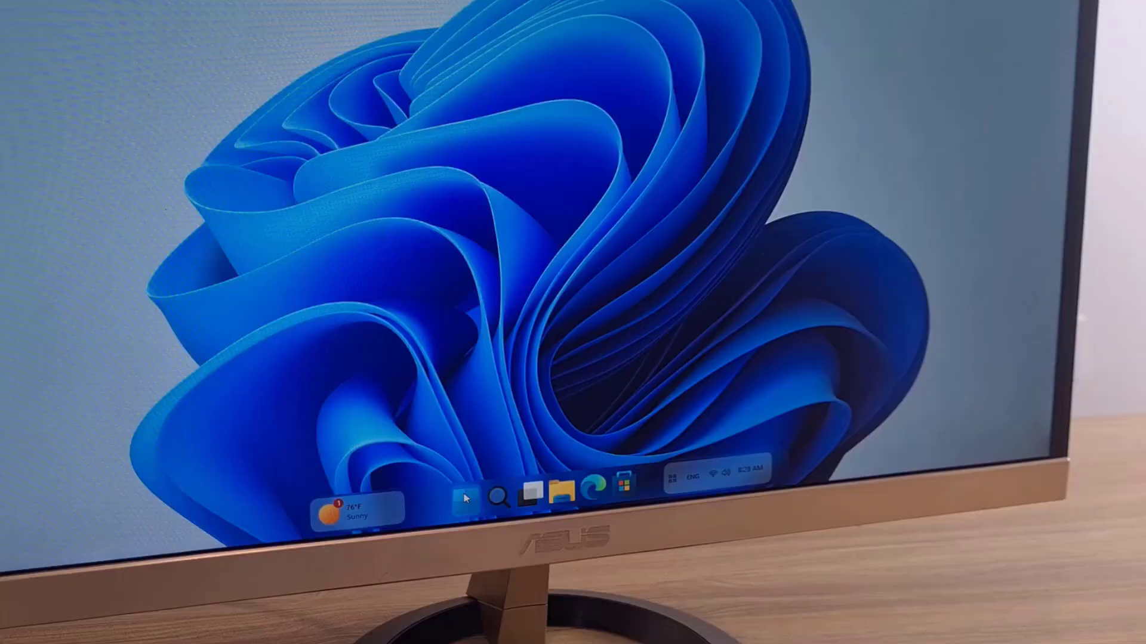
Download the Windhawk installer from windhawk.net in Edge and run it
click(466, 385)
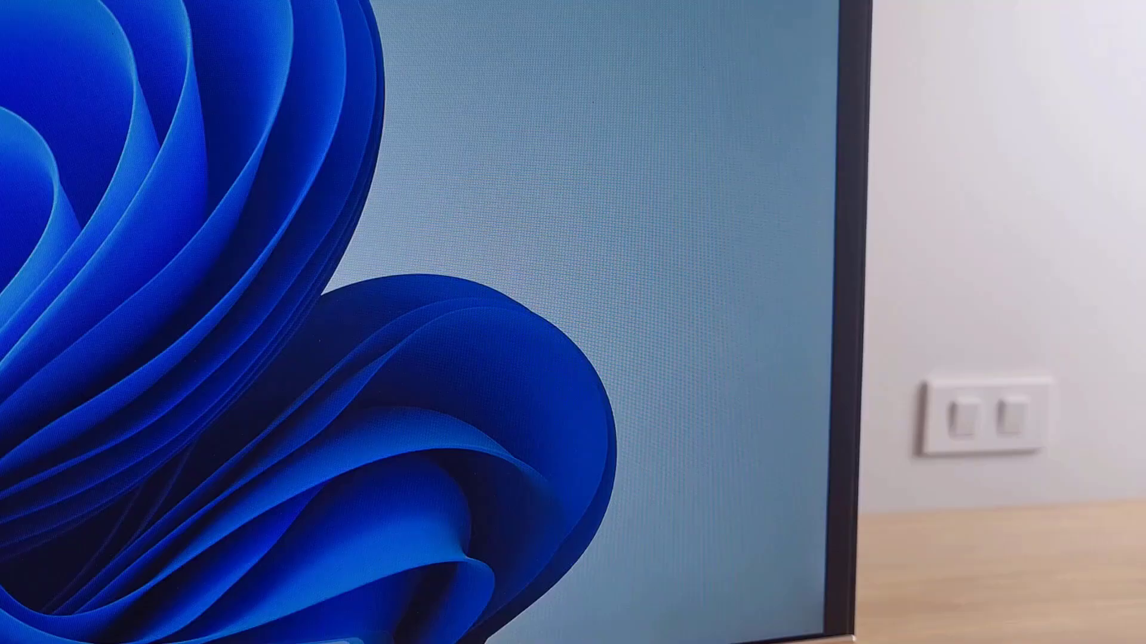
key(super+n)
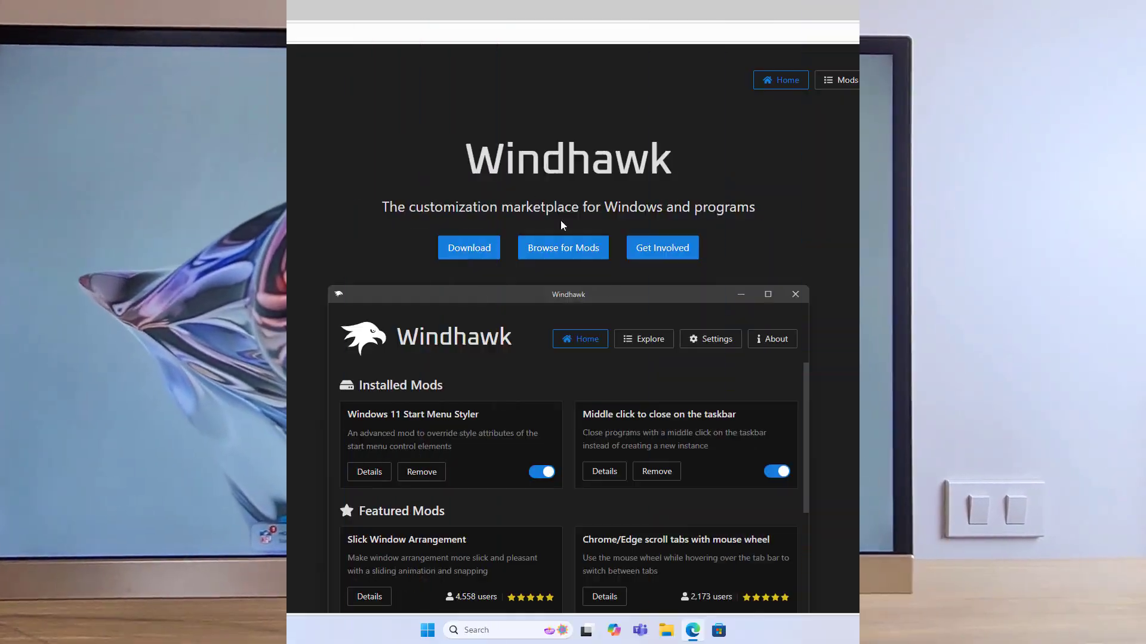
drag(471, 162, 670, 168)
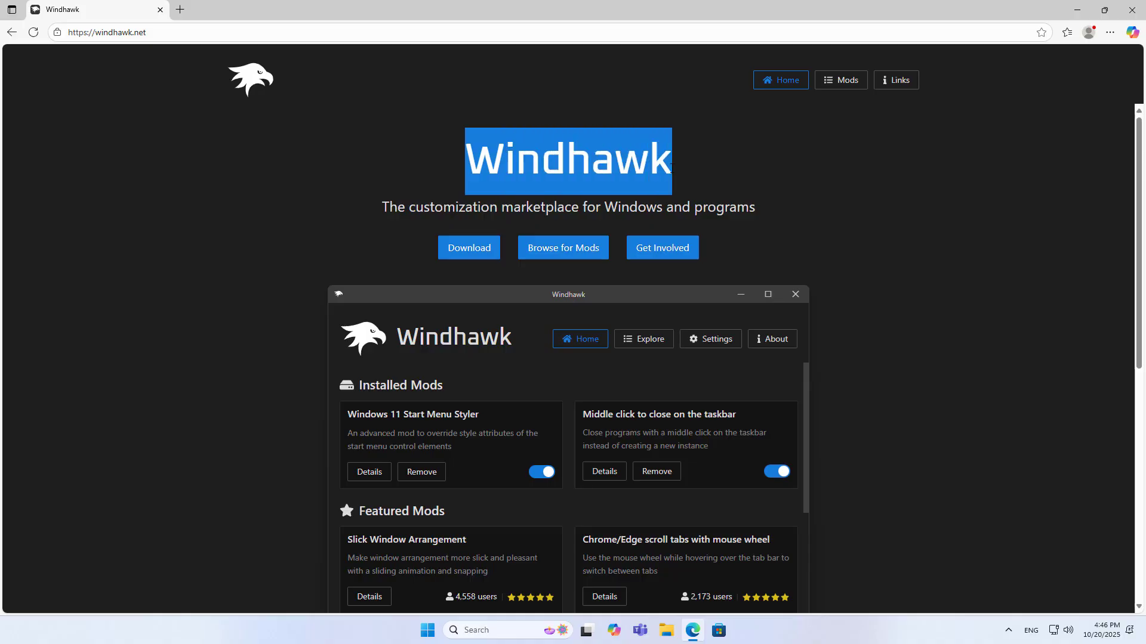
click(477, 249)
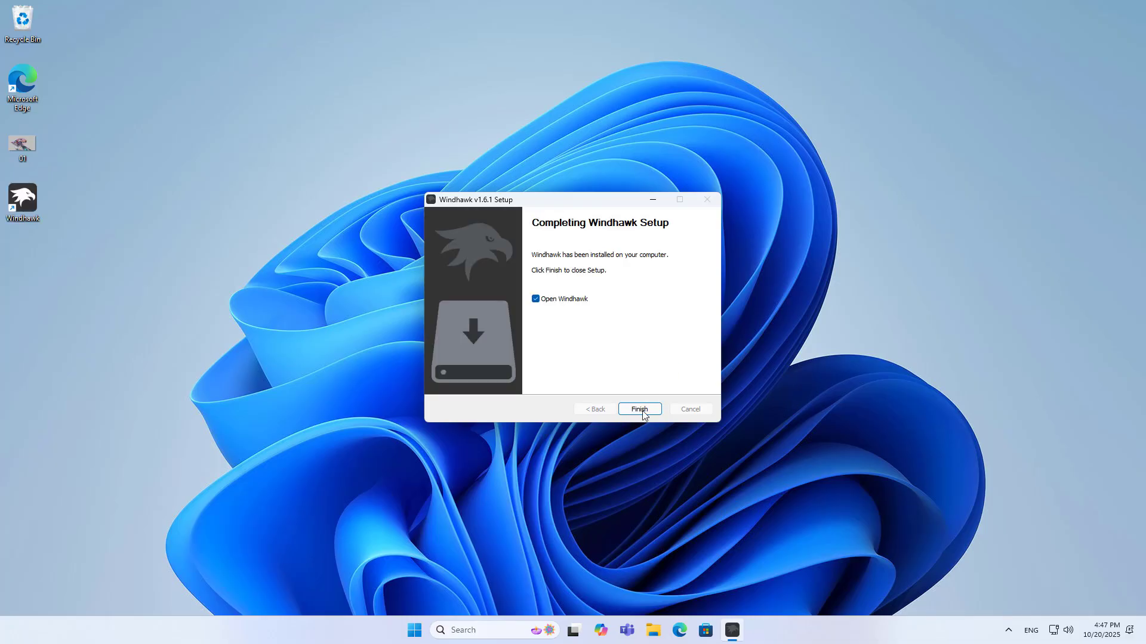
Finish the setup wizard with Open Windhawk checked and maximize the Windhawk window
click(643, 414)
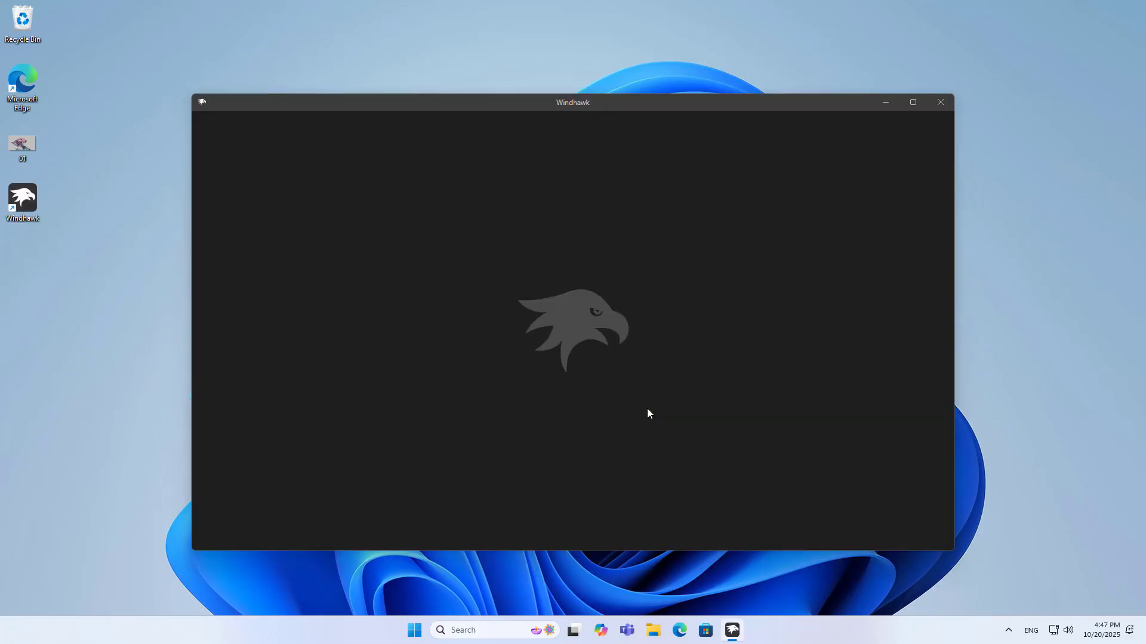
click(917, 105)
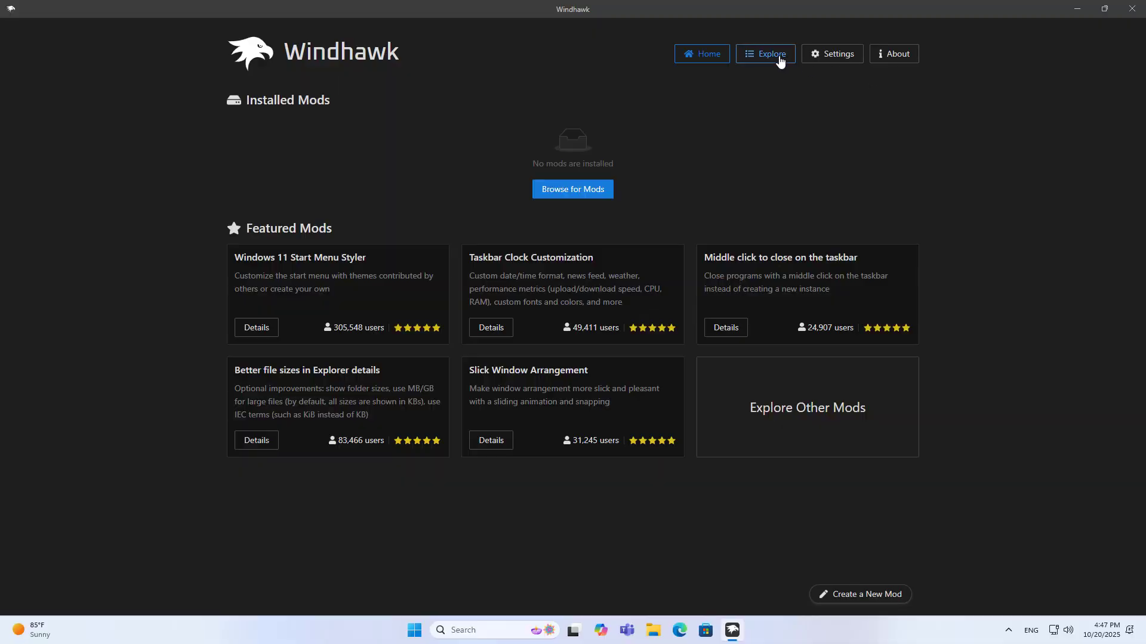
Install Windows 11 Taskbar Styler from Explore and open its WindowGlass theme page on GitHub
click(780, 57)
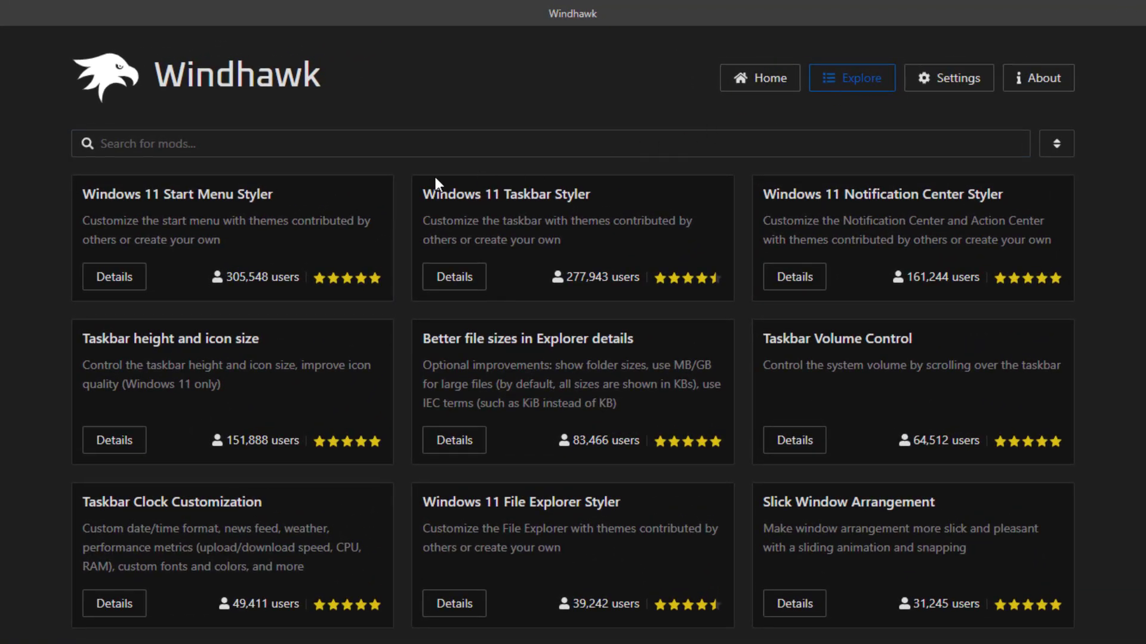
drag(422, 194, 619, 199)
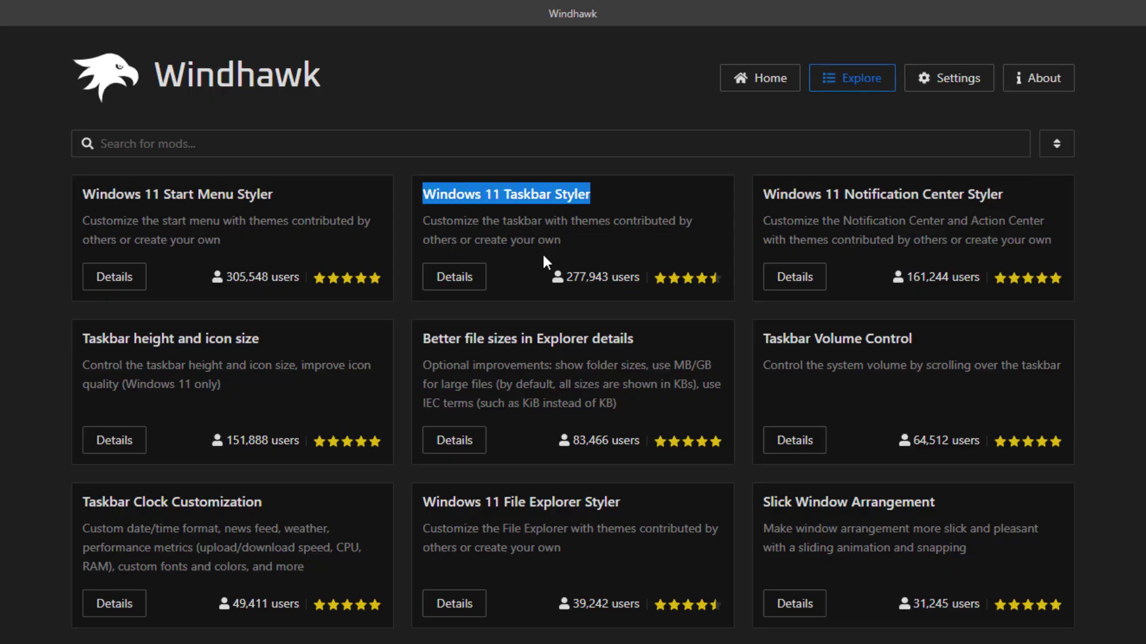
click(460, 290)
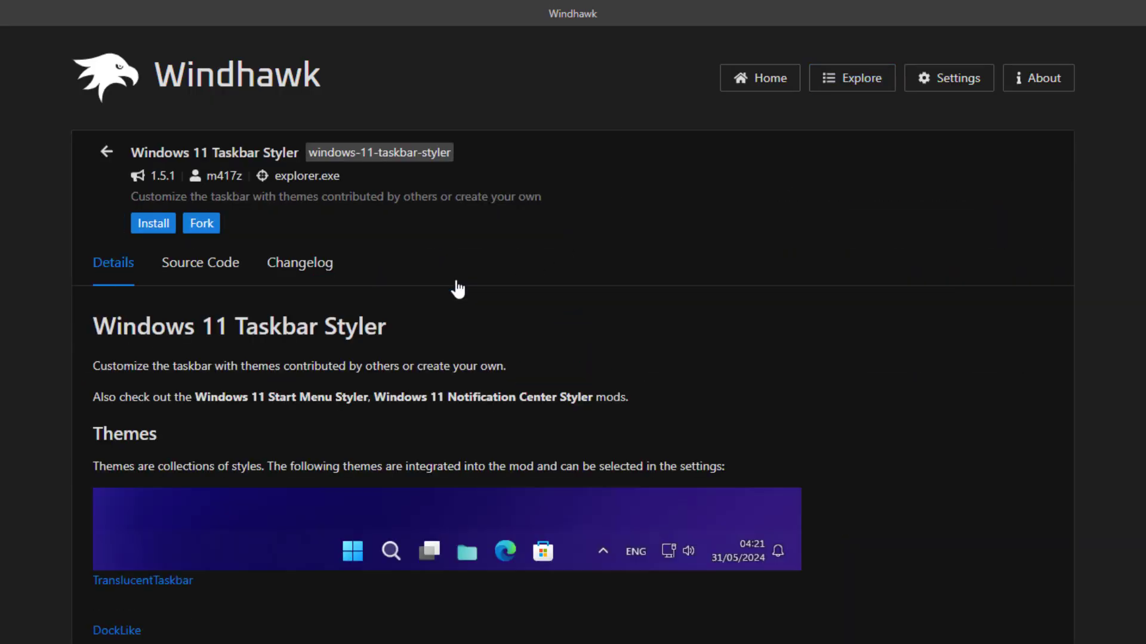
click(154, 229)
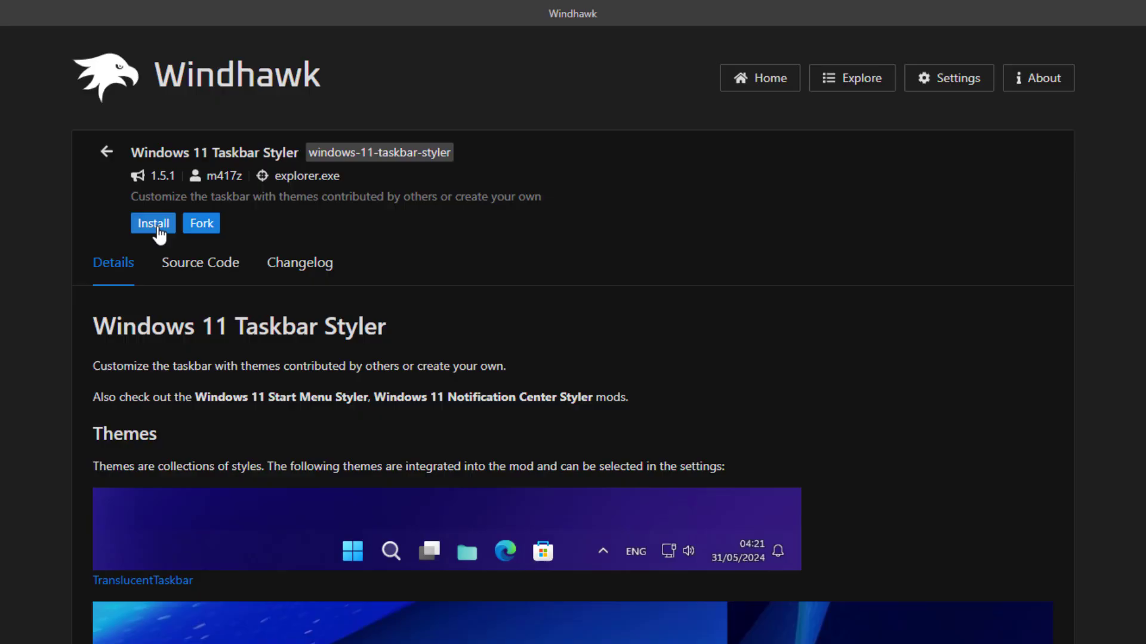
click(669, 605)
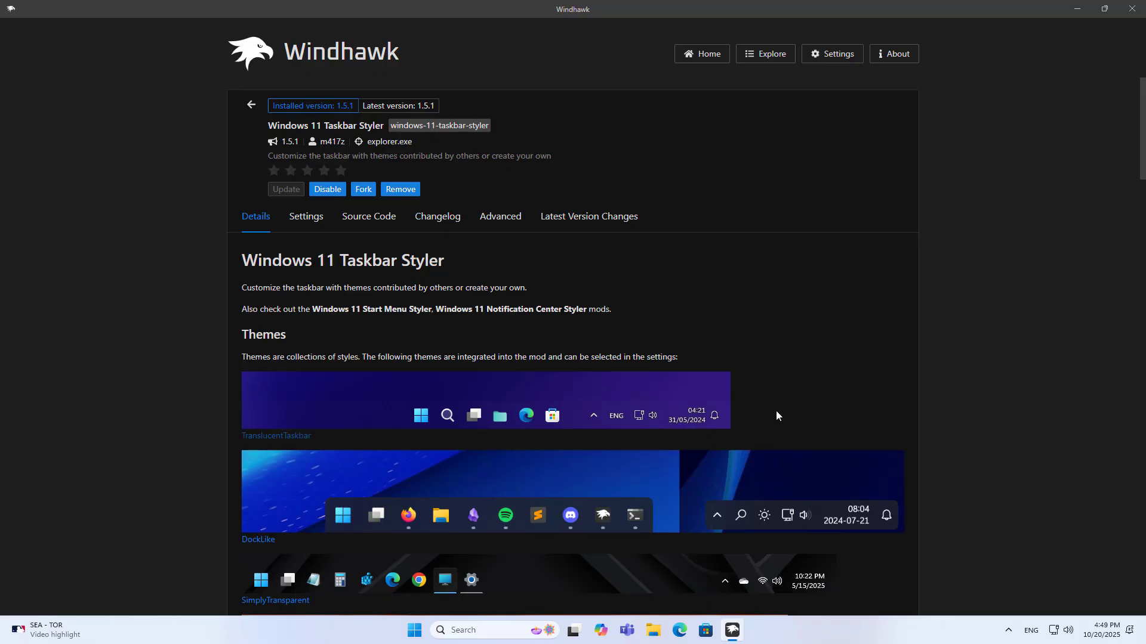
drag(1132, 181, 1125, 435)
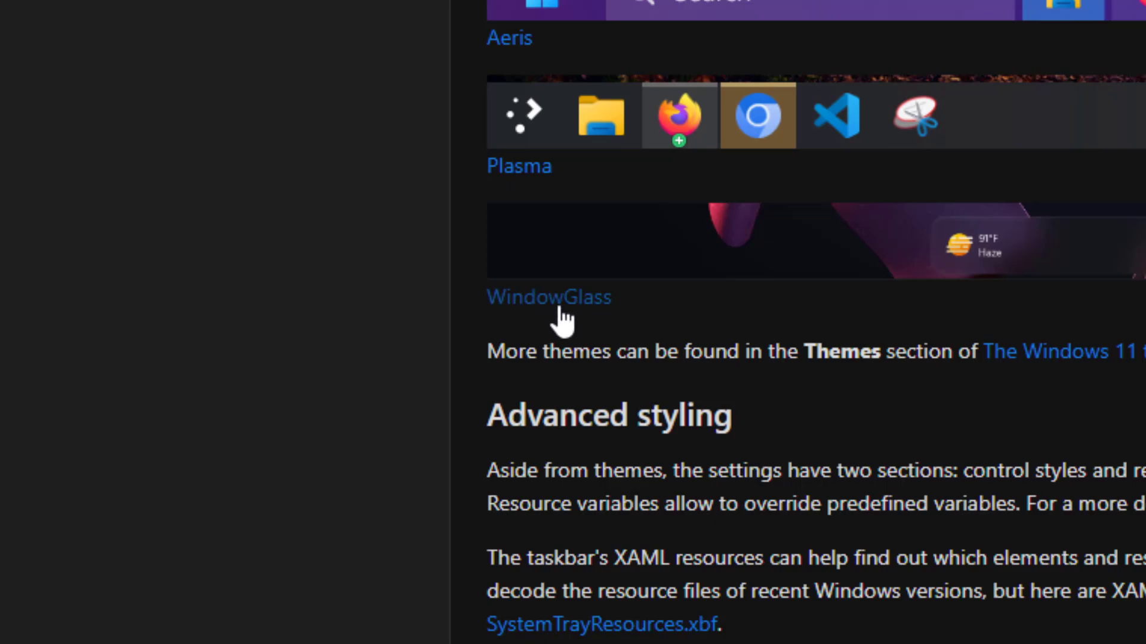
click(560, 307)
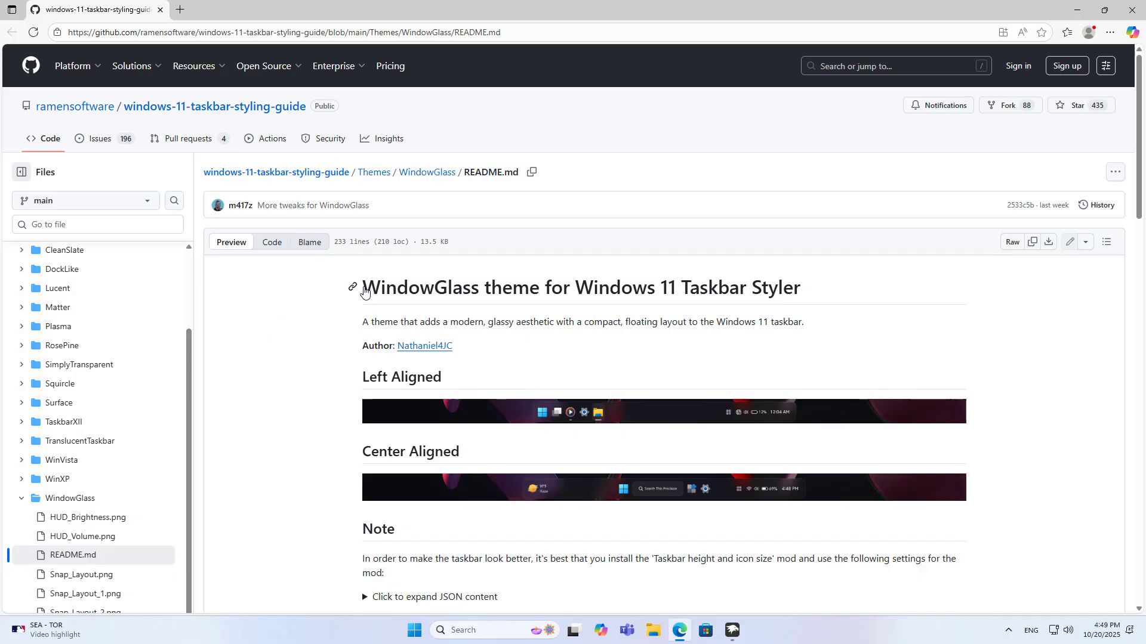
Expand 'Content to import' under Manual installation and copy the WindowGlass JSON
drag(369, 288, 796, 294)
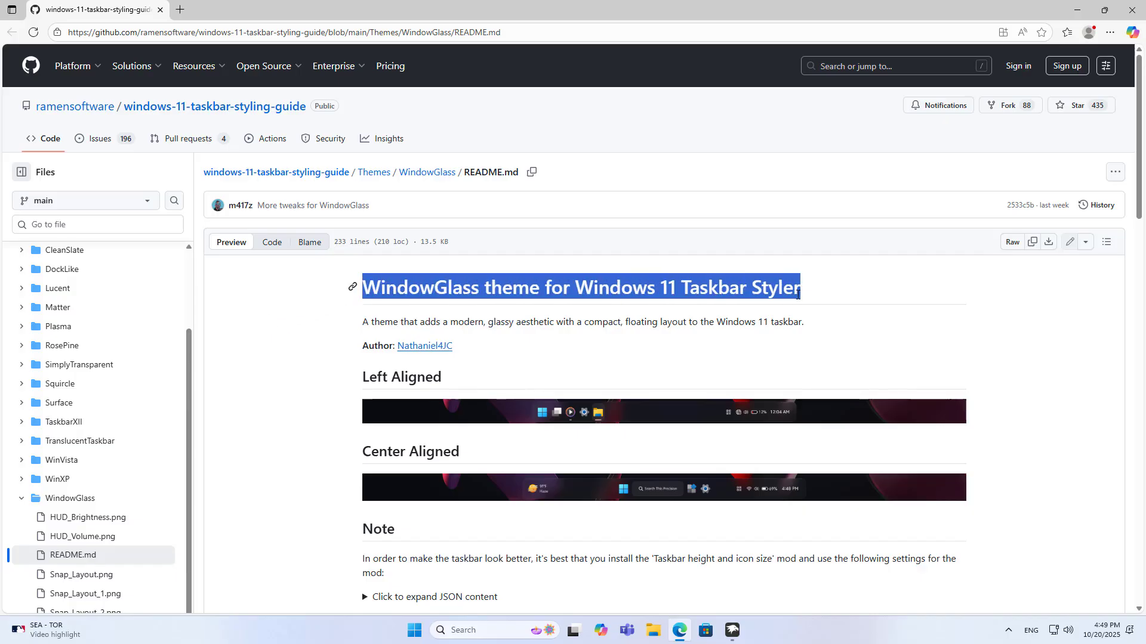
click(946, 333)
scroll(1138, 227, down, 1)
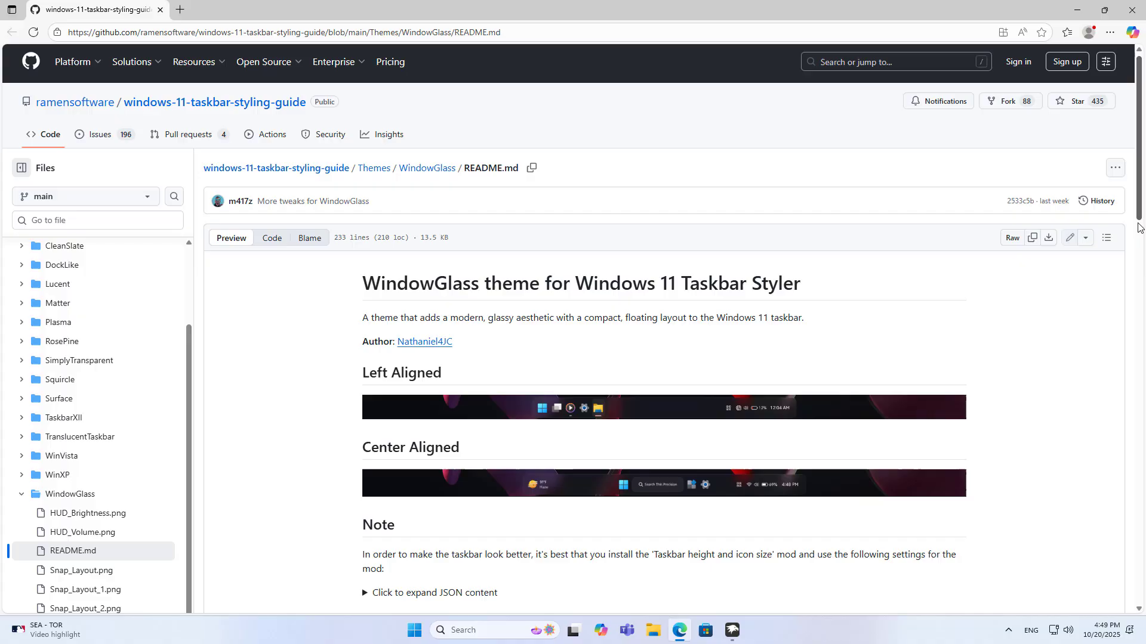
drag(1138, 227, 1114, 589)
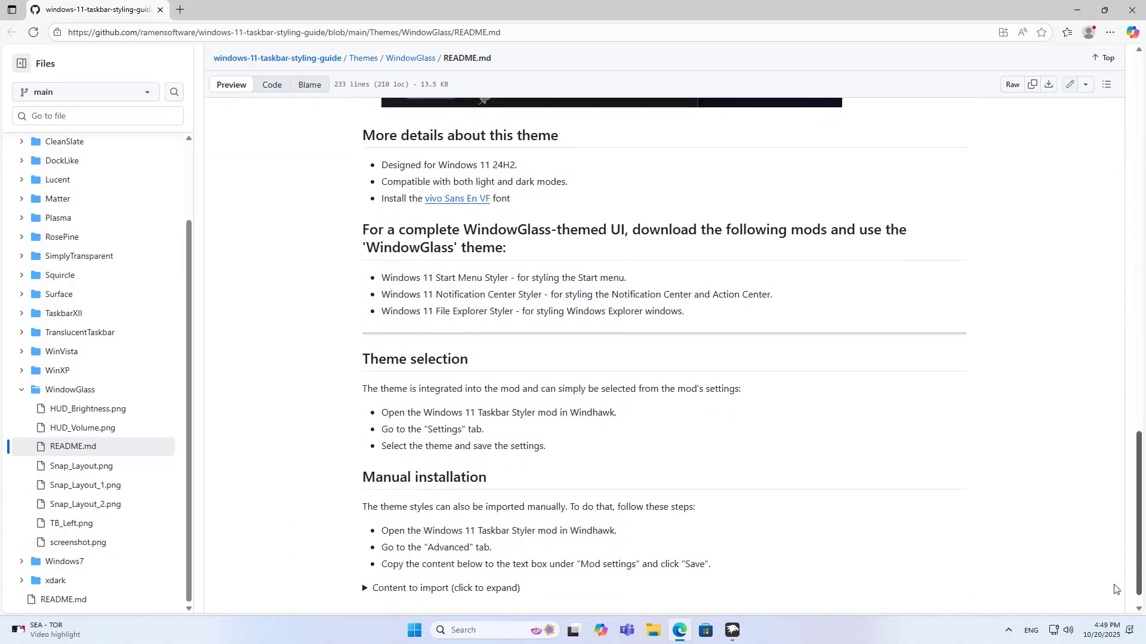
scroll(1114, 590, down, 1)
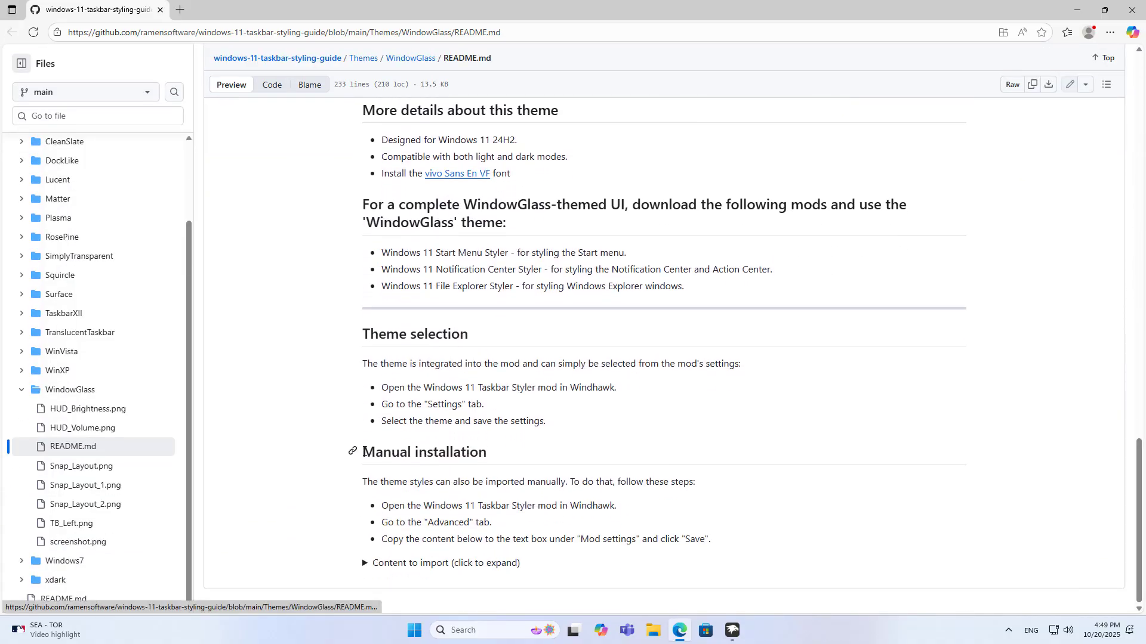
drag(358, 452, 488, 457)
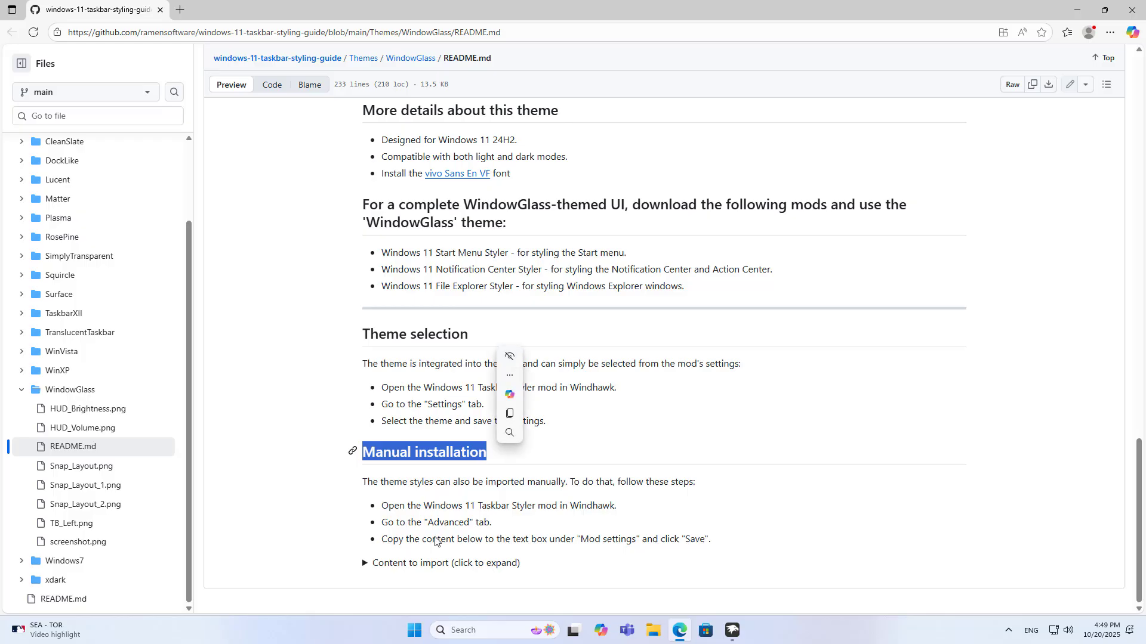
click(458, 567)
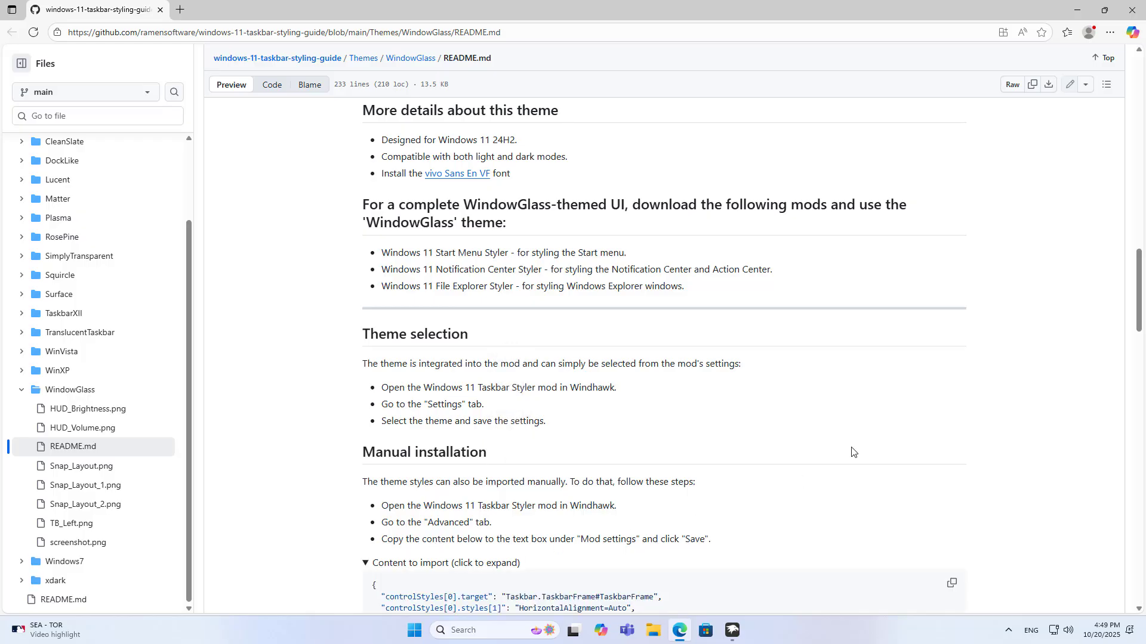
scroll(1127, 334, down, 6)
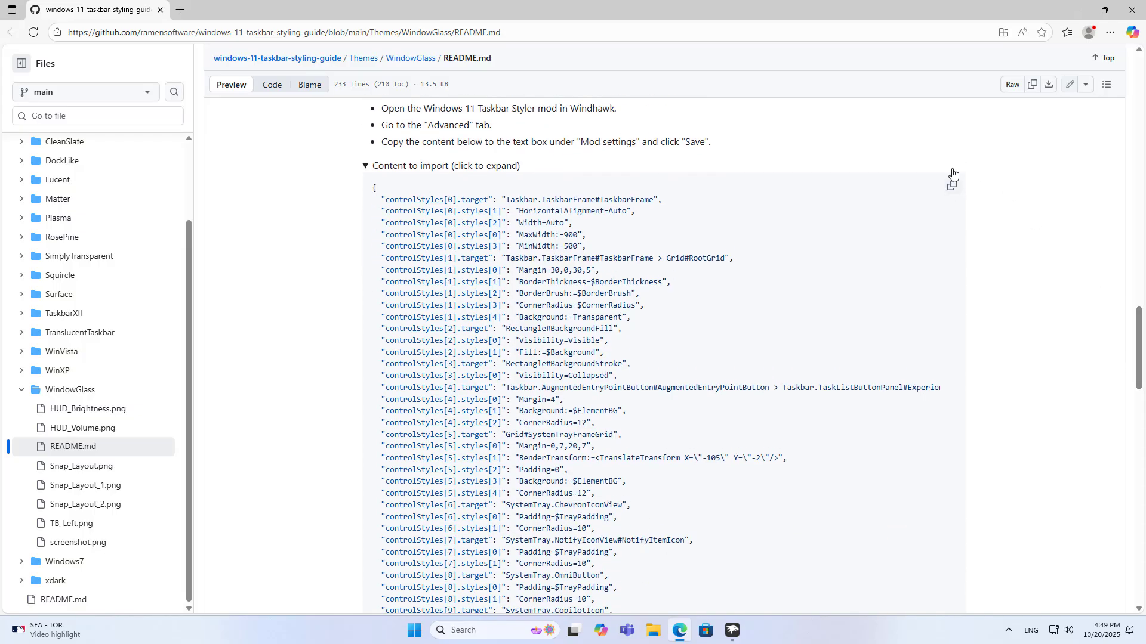
click(951, 188)
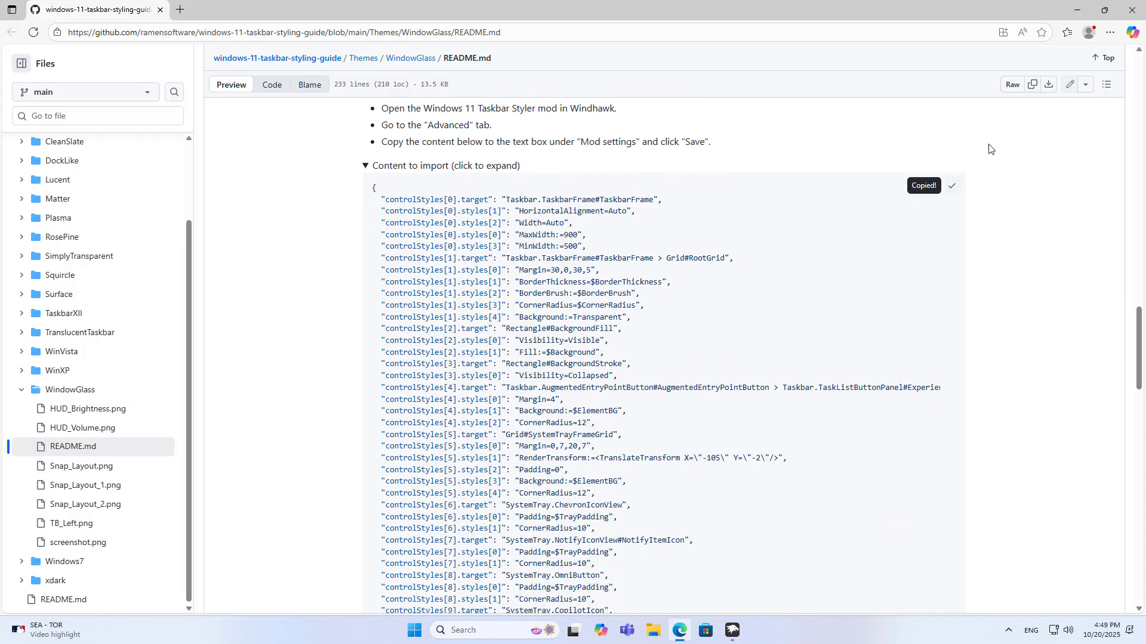
Replace the Taskbar Styler's Advanced mod settings text with the WindowGlass JSON and save
click(1132, 9)
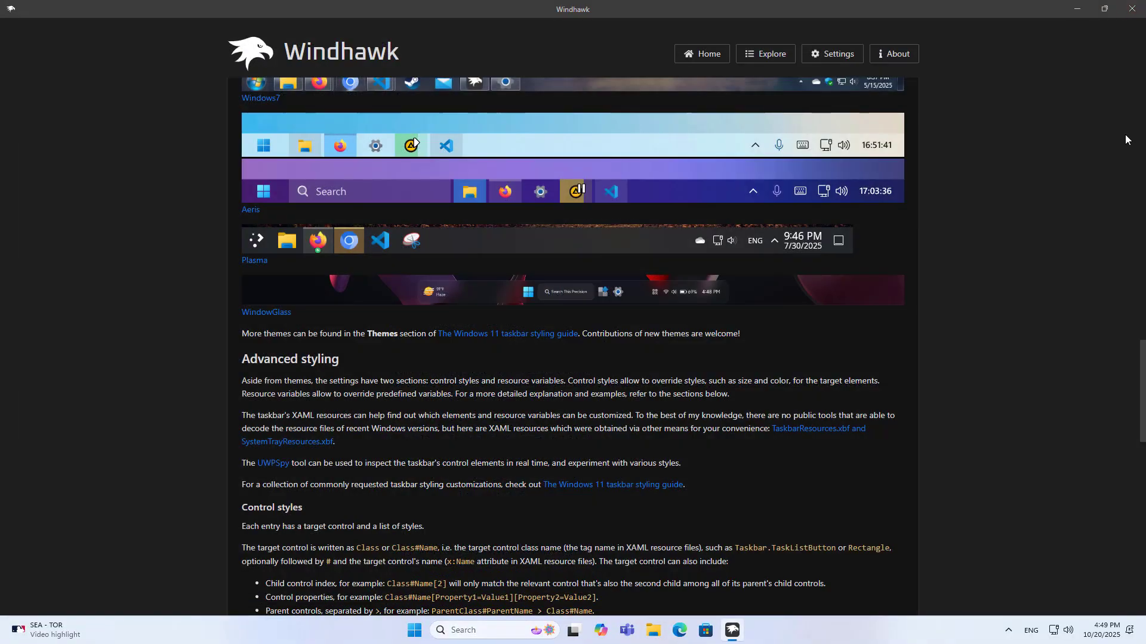
drag(1141, 357, 1140, 96)
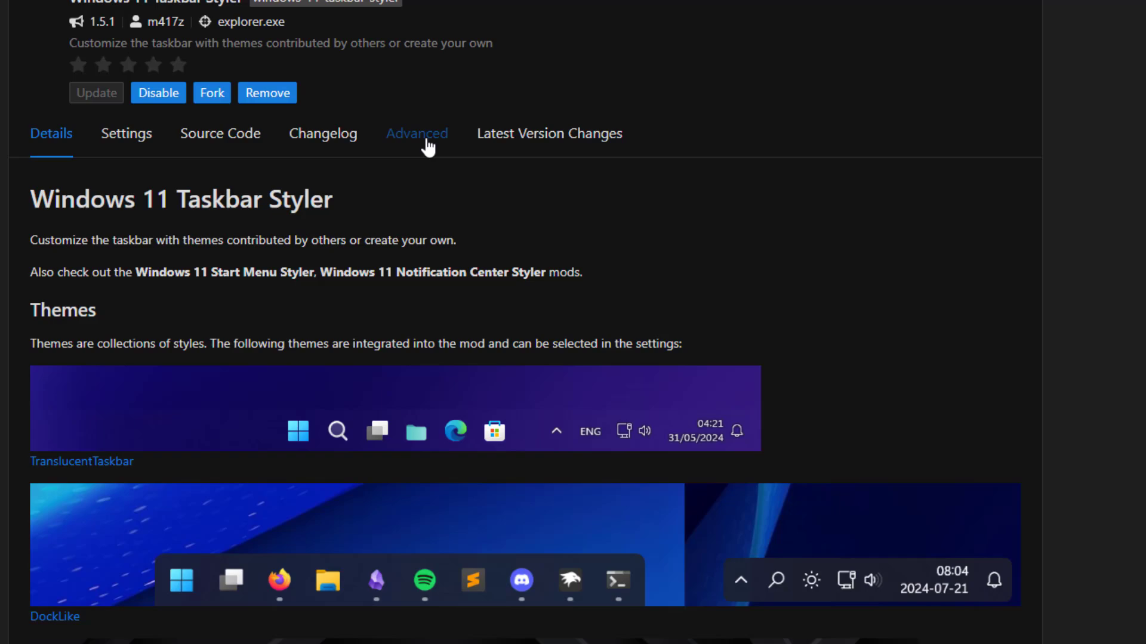
click(428, 146)
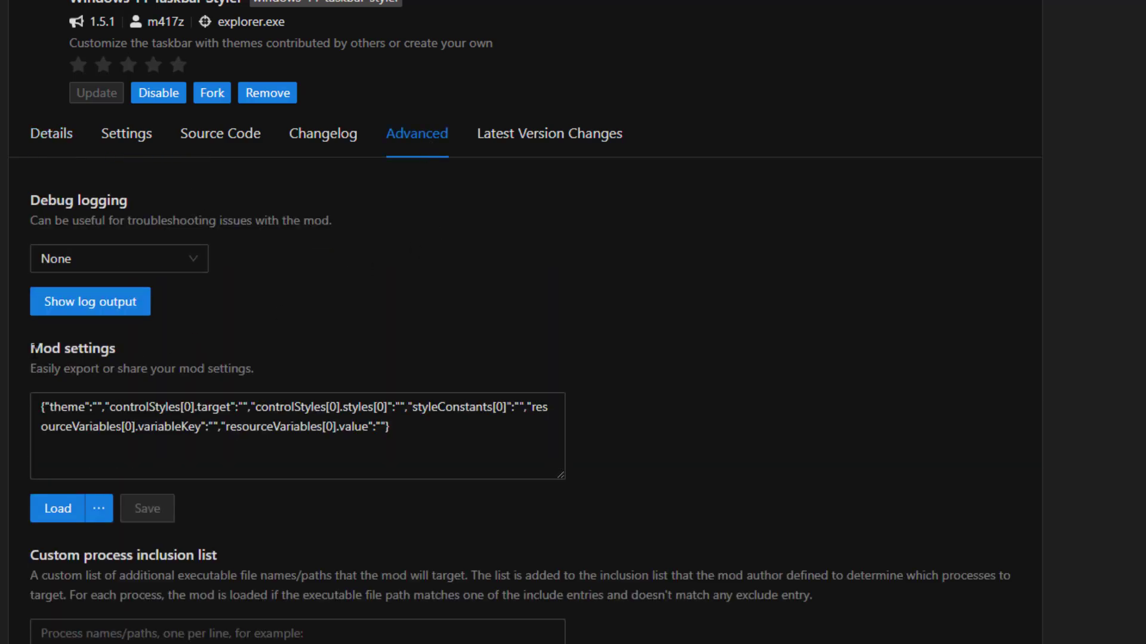
drag(44, 349, 121, 350)
drag(404, 437, 35, 409)
right_click(69, 412)
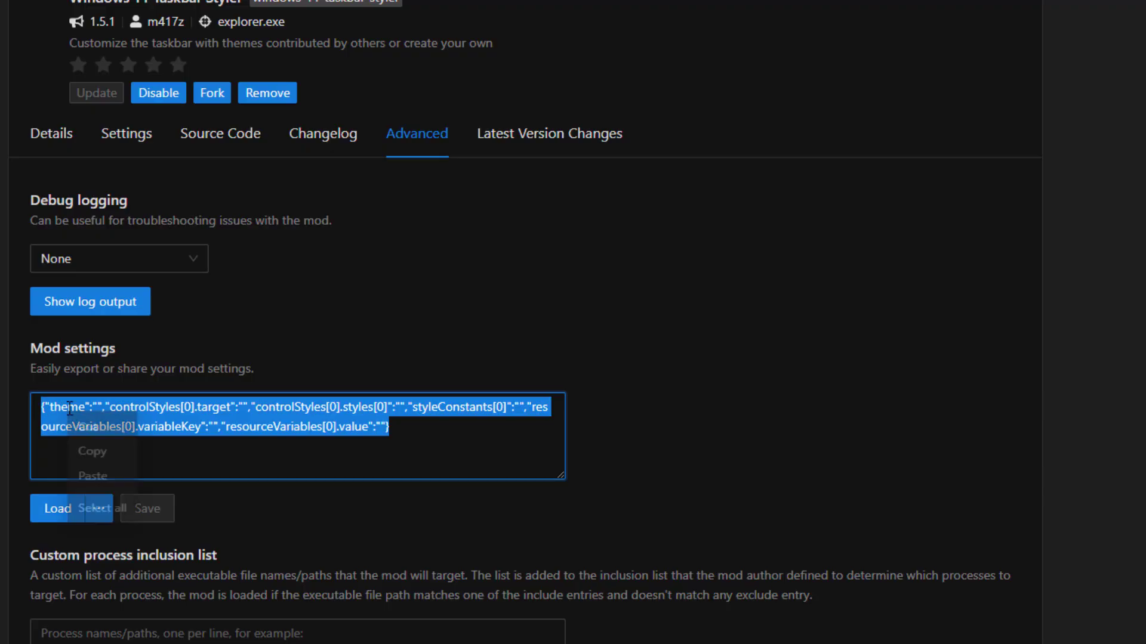
click(103, 492)
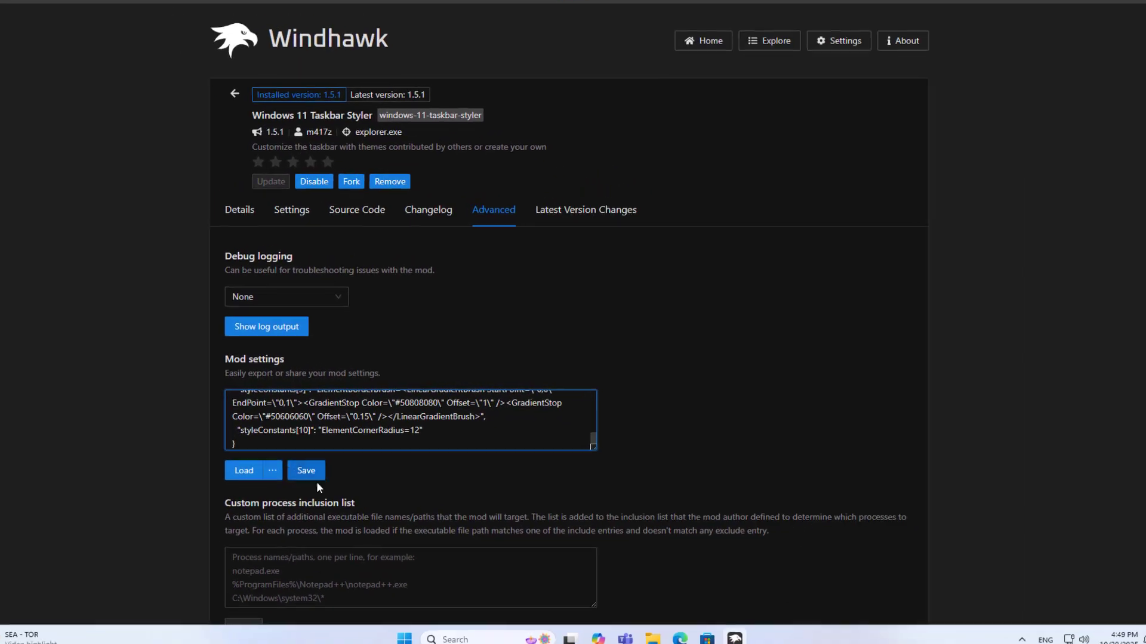
click(306, 473)
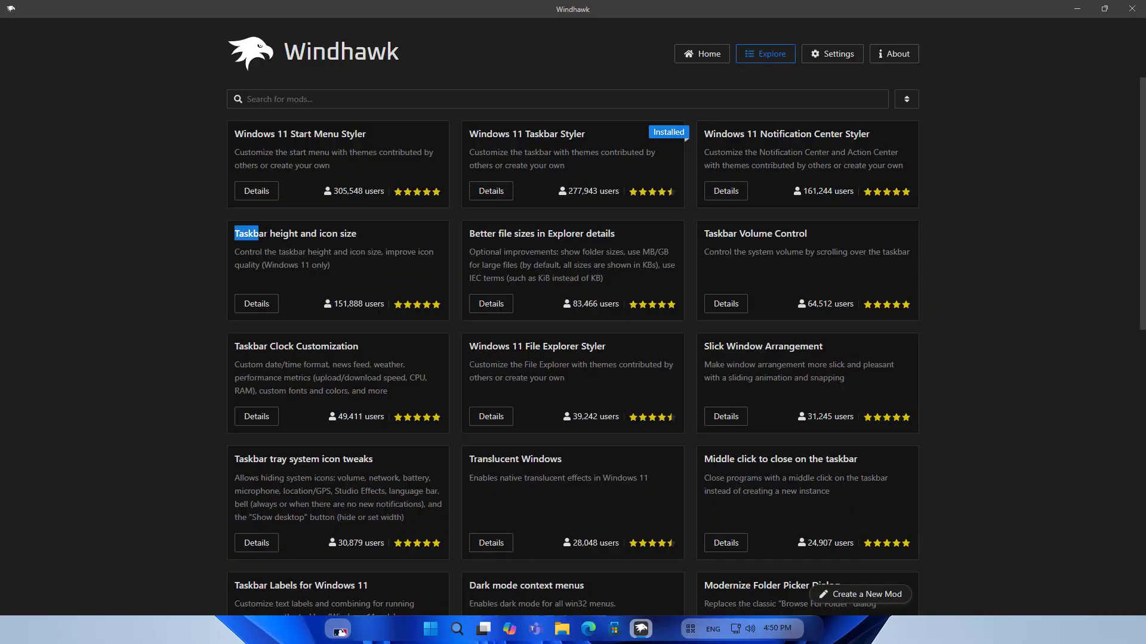
Install Taskbar height and icon size from its details page, accepting the risk warning
drag(258, 233, 340, 234)
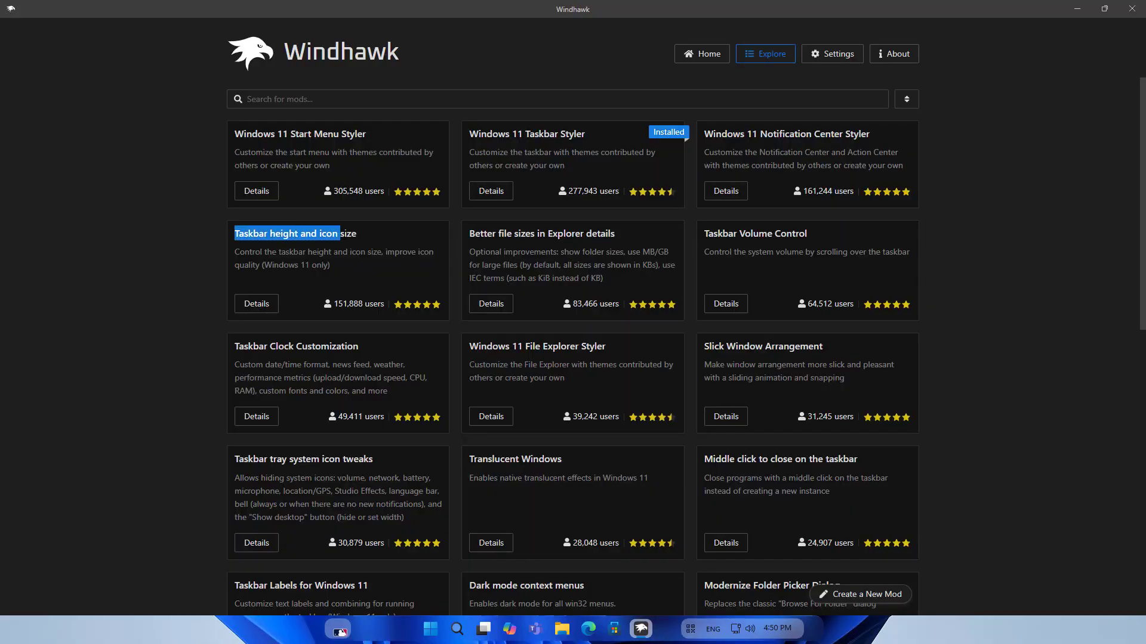
click(271, 305)
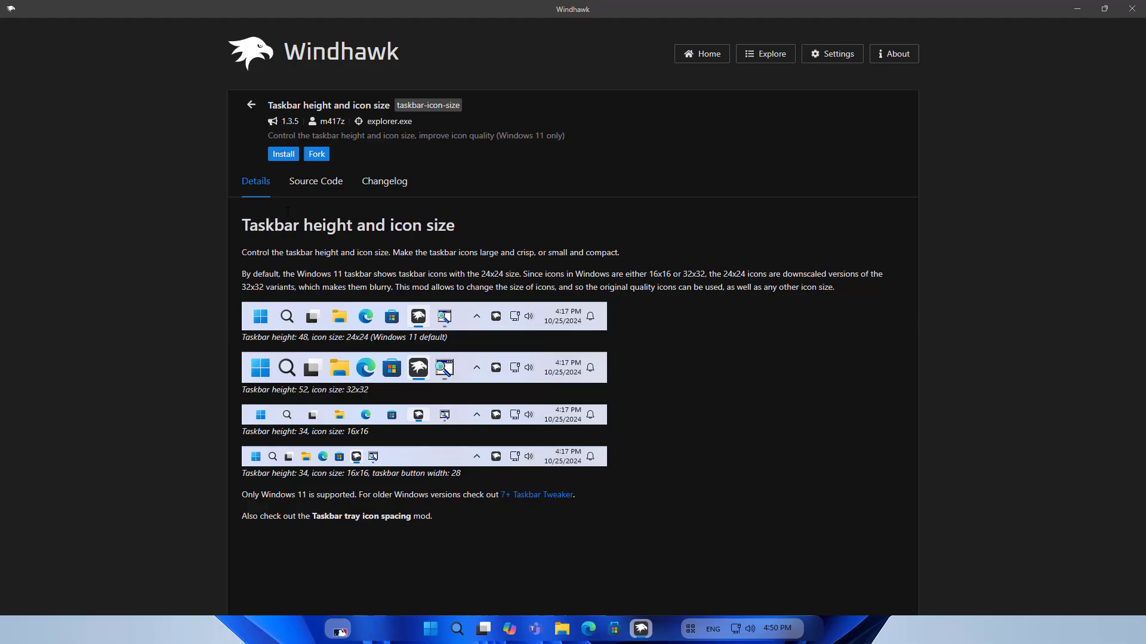
click(285, 159)
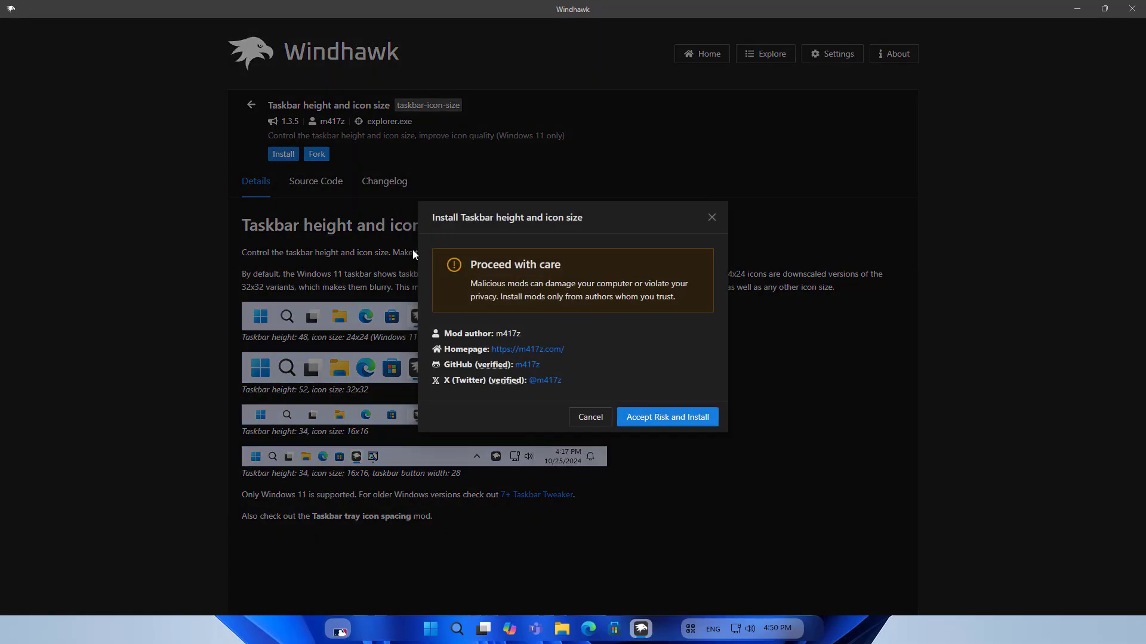
click(673, 417)
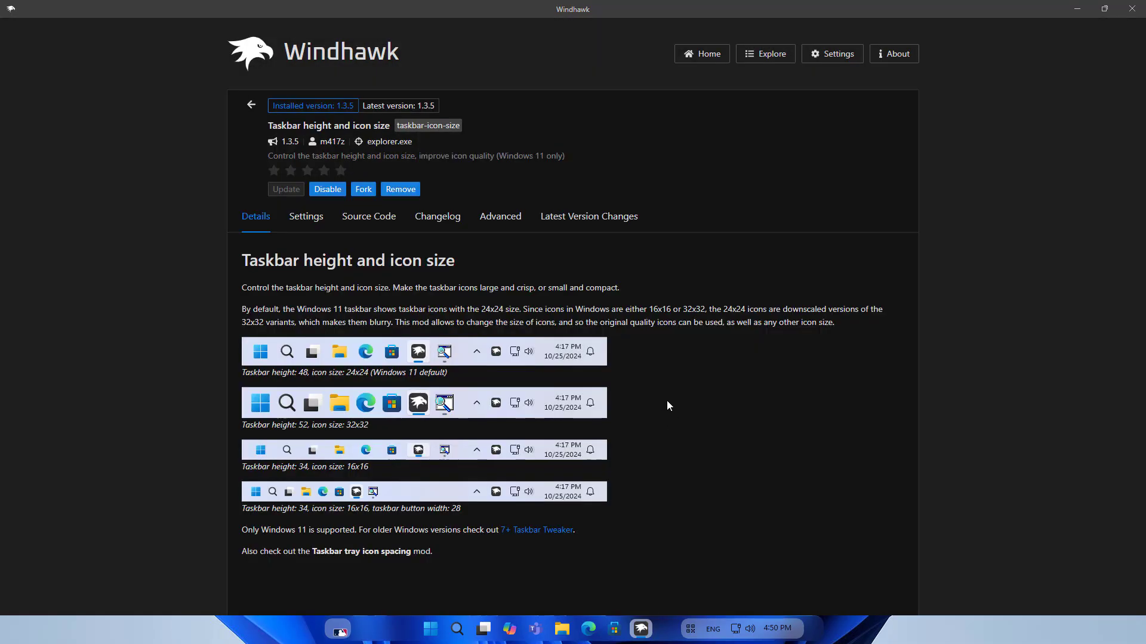
Set taskbar height 70, icon size 45 and button width 55, then save the settings
click(308, 220)
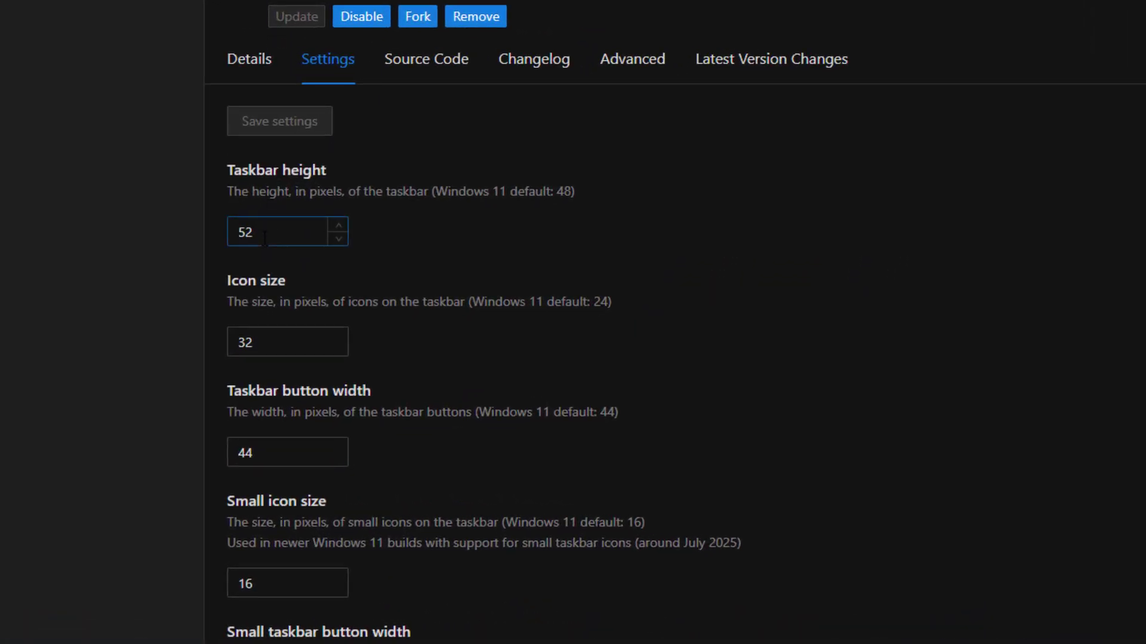
double_click(265, 238)
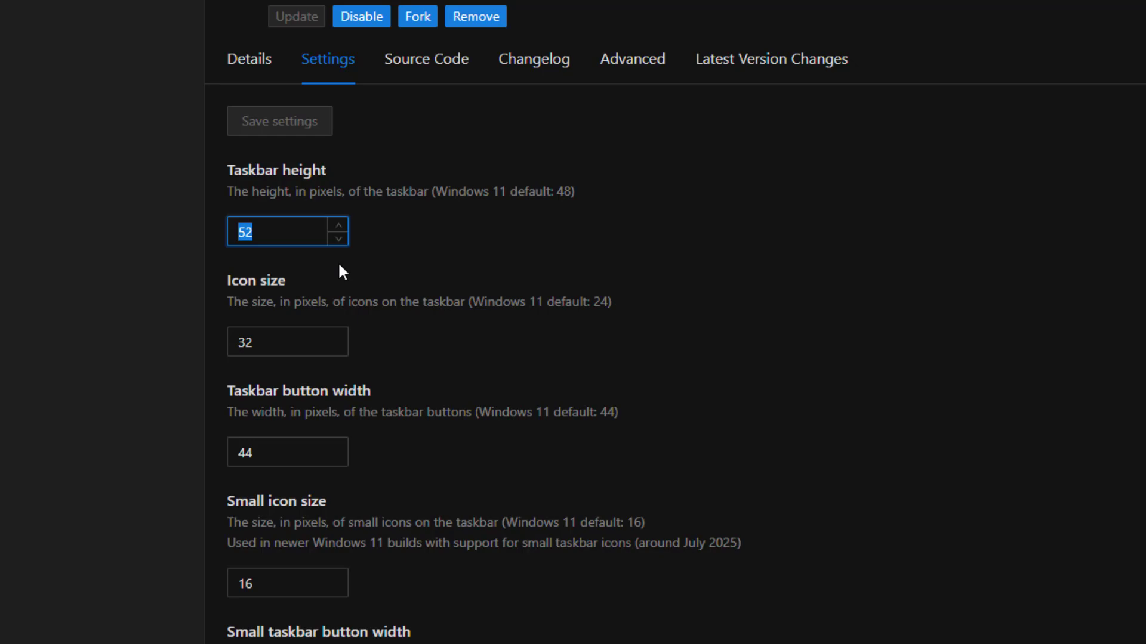
text(70)
double_click(286, 339)
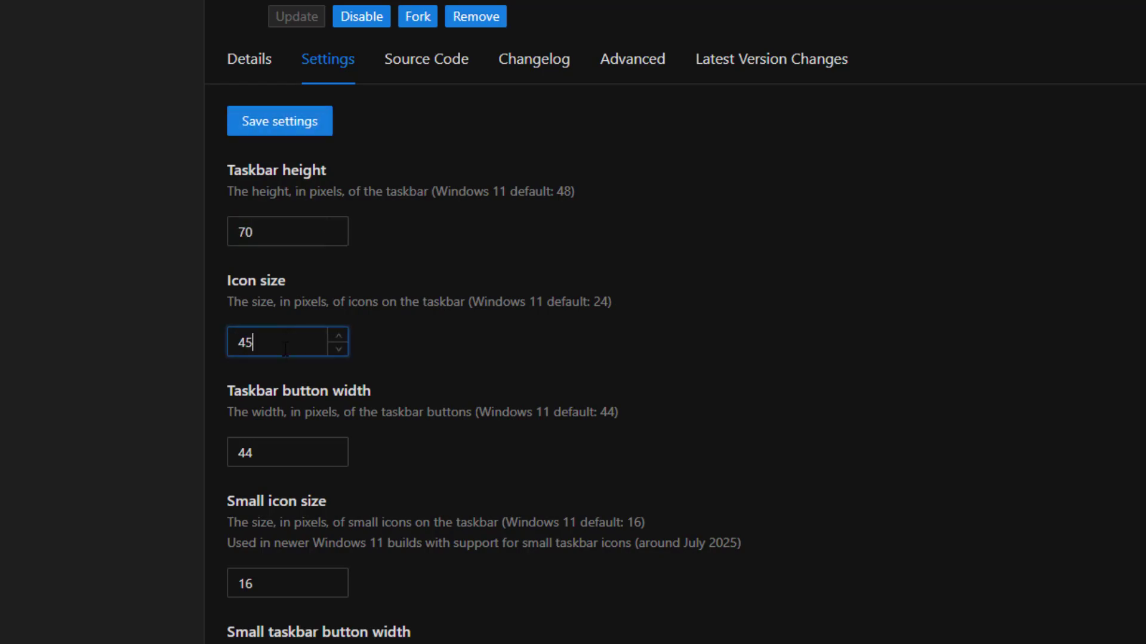
double_click(284, 450)
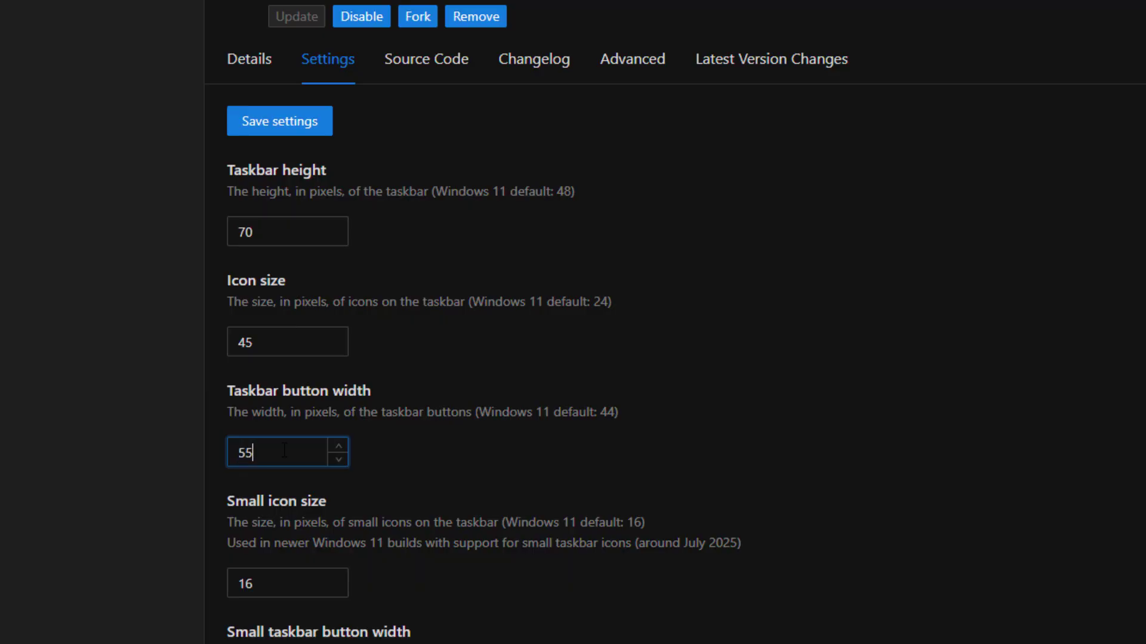
click(260, 232)
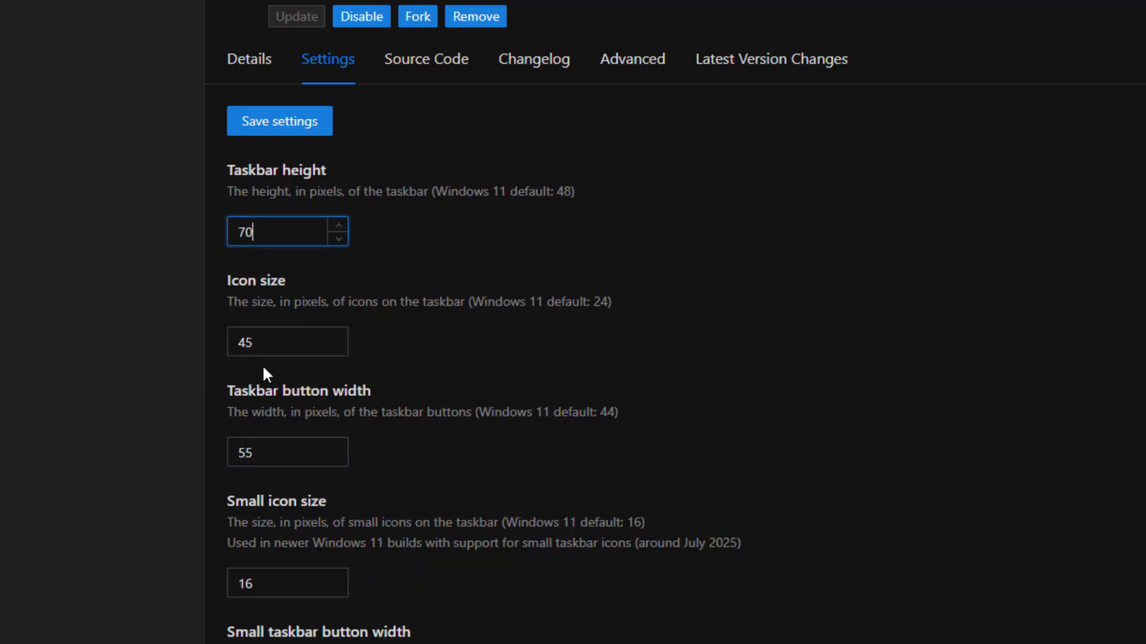
click(263, 343)
click(280, 454)
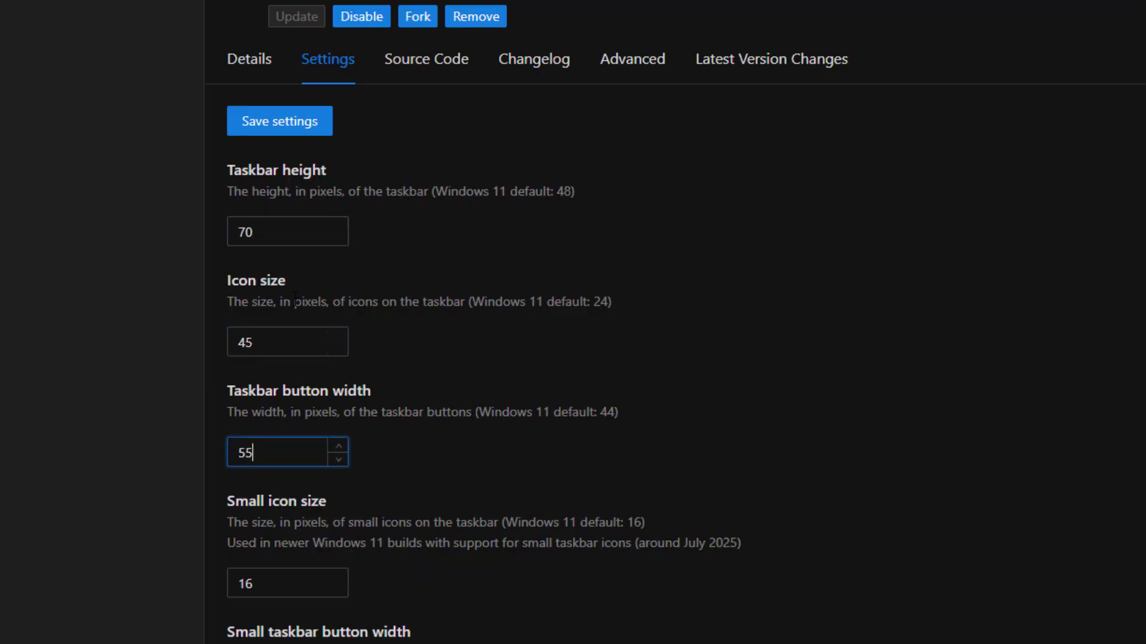
click(281, 128)
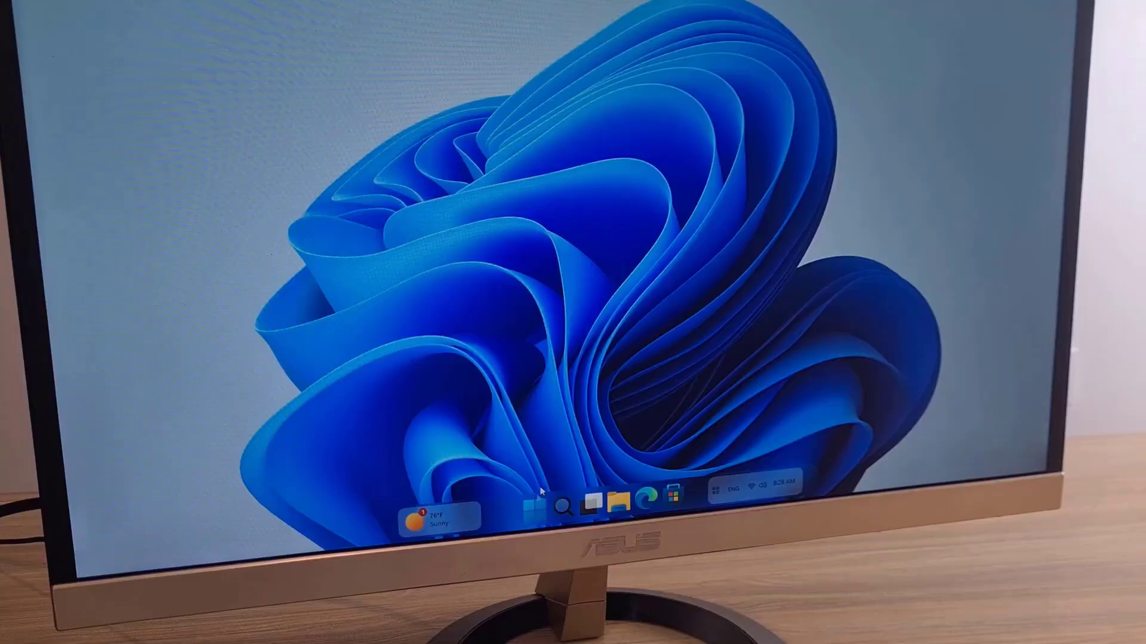
Open the Start menu to check the enlarged taskbar
click(536, 506)
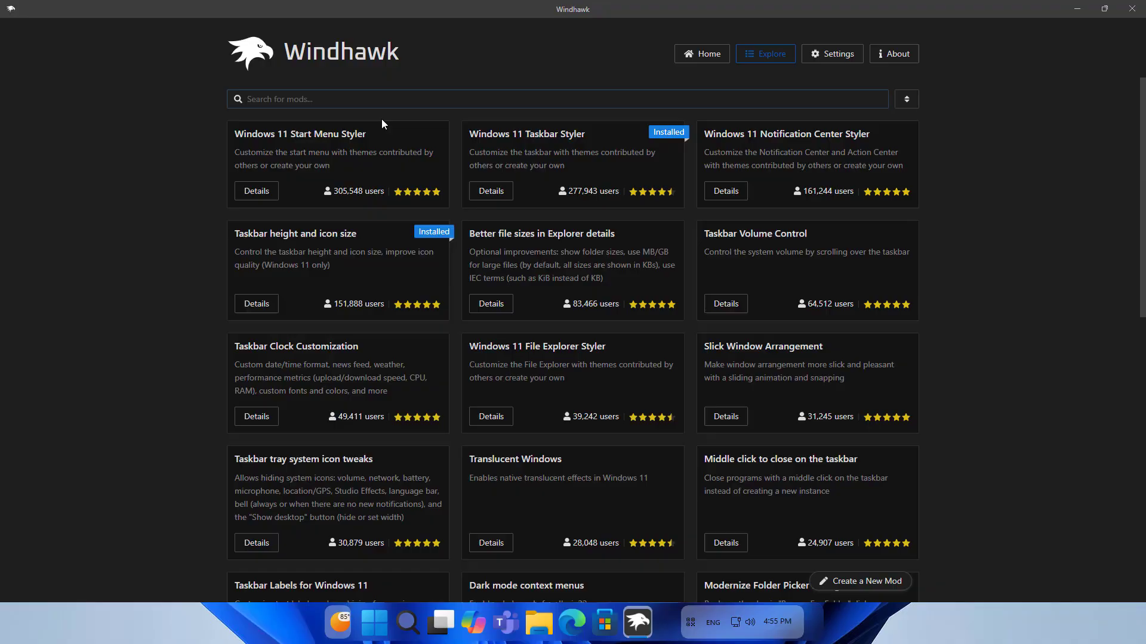
Install Windows 11 Start Menu Styler and scroll to its TranslucentStartMenu theme preview
drag(234, 134, 355, 134)
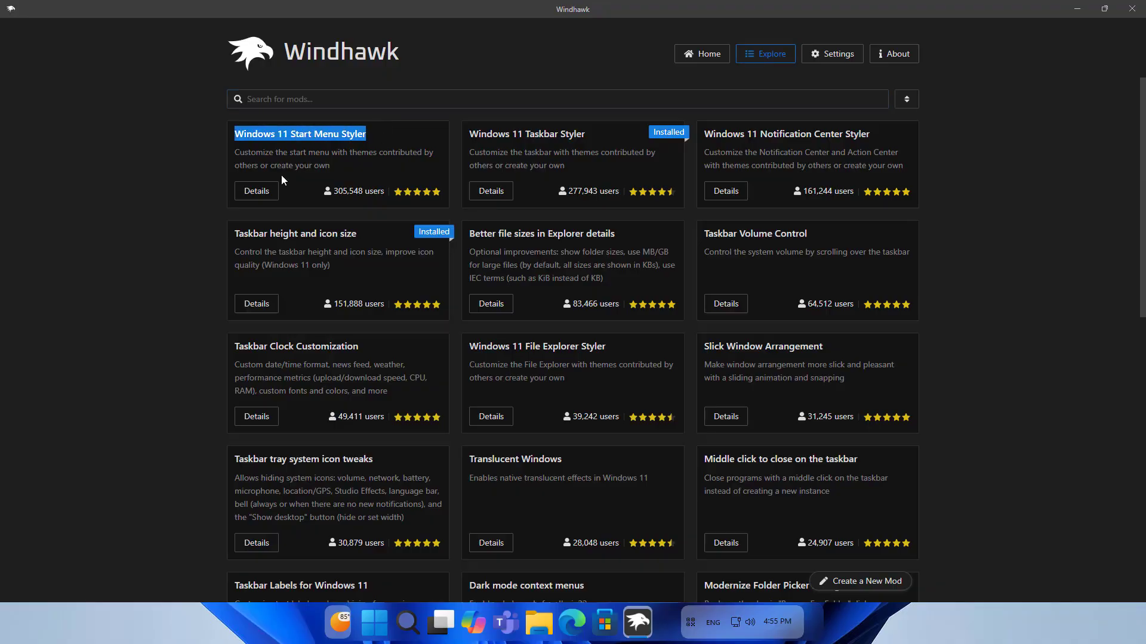
click(257, 191)
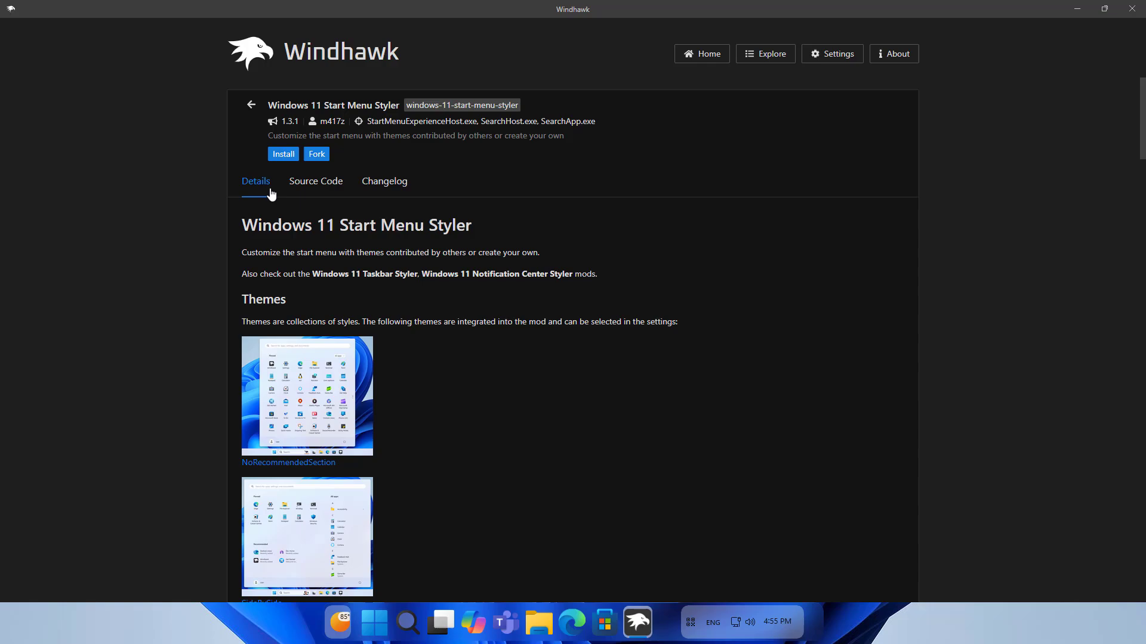
click(283, 155)
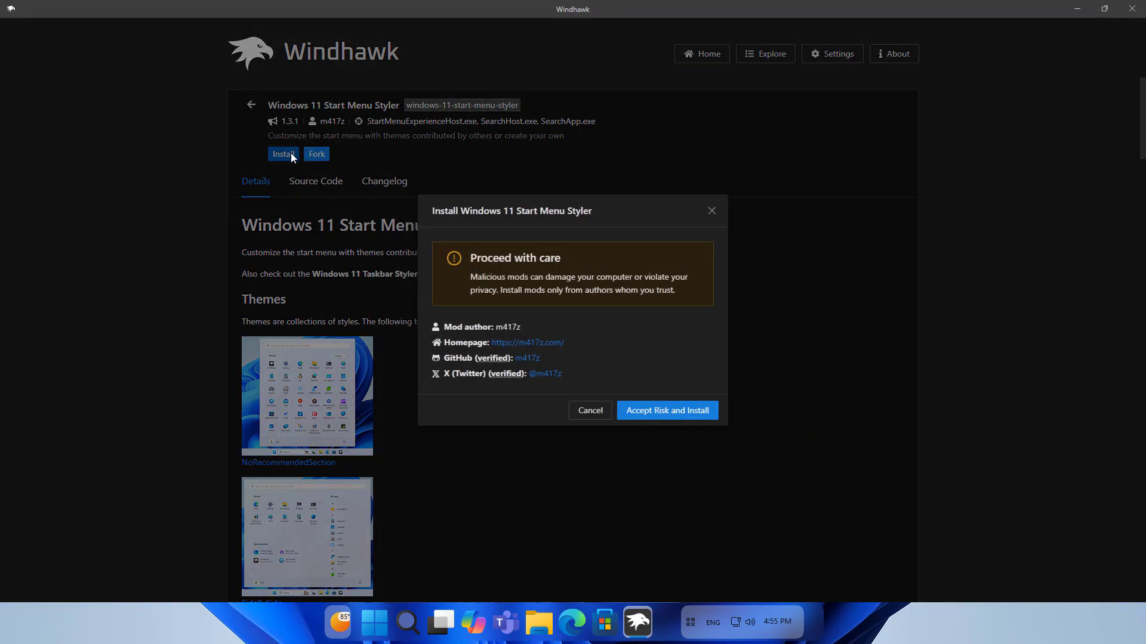
click(675, 409)
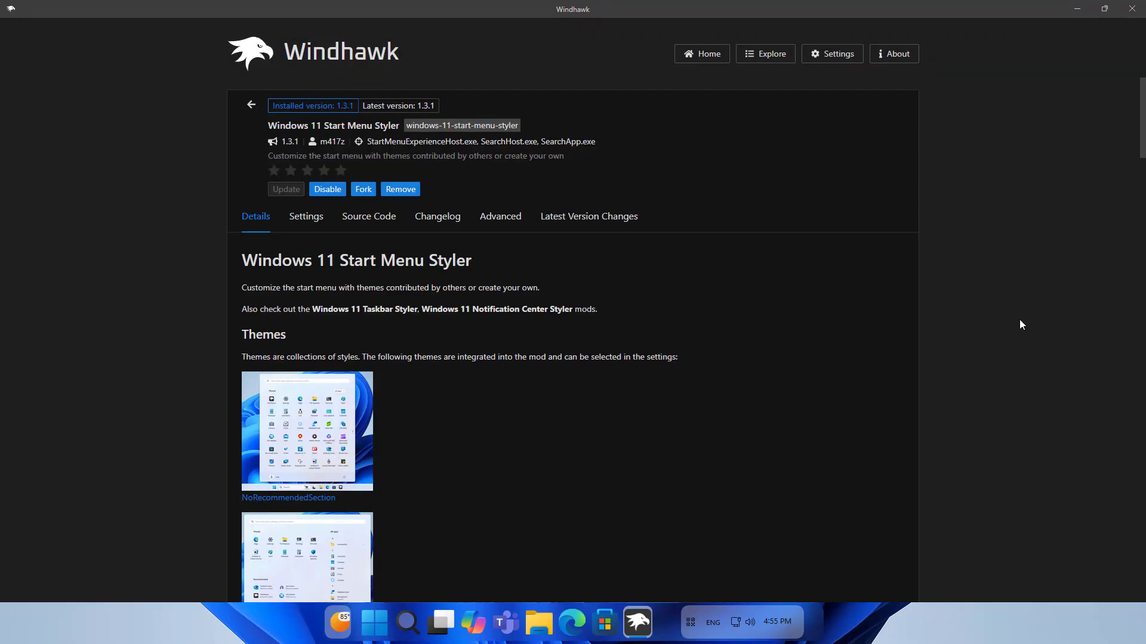
drag(1144, 149, 1137, 293)
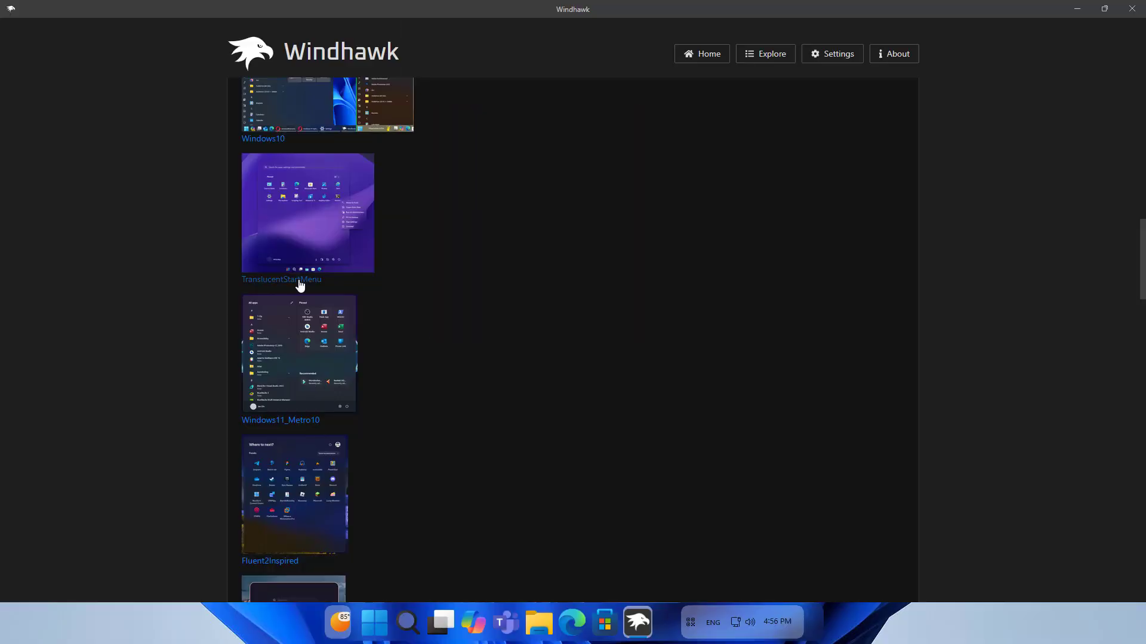
Open the TranslucentStartMenu README and copy its Classic Start menu 'Content to import' JSON
click(530, 334)
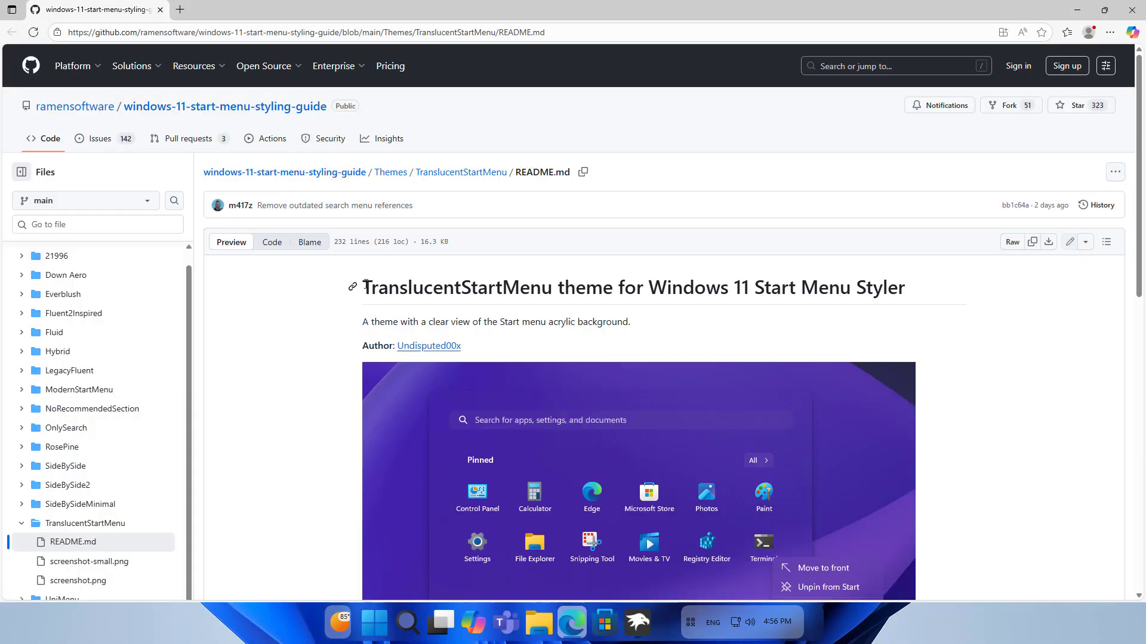
drag(362, 288, 908, 295)
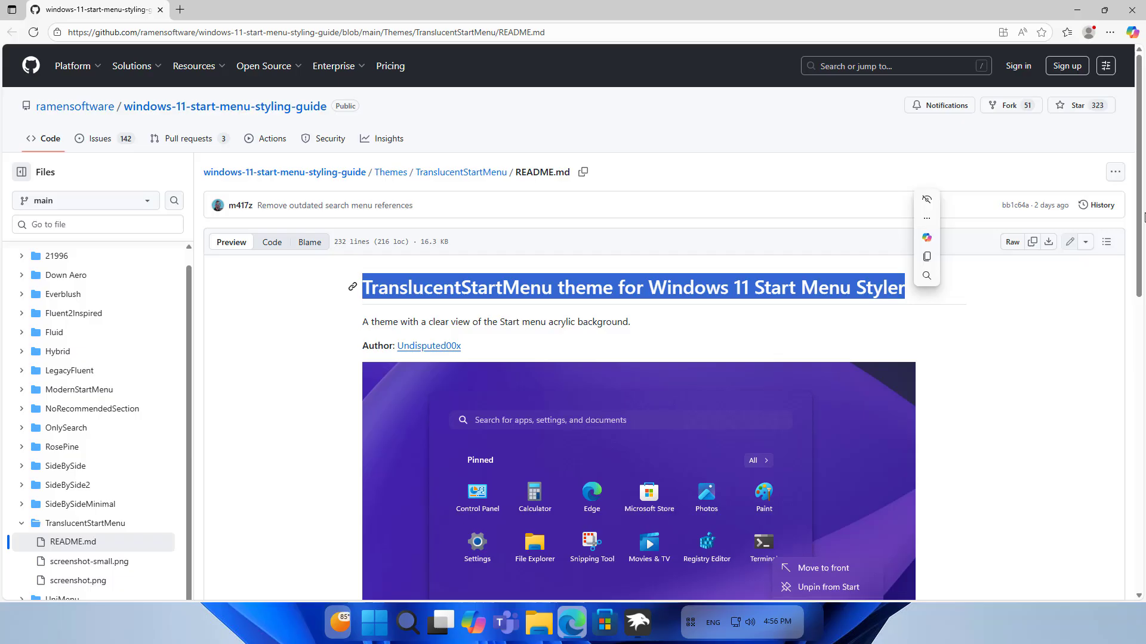
scroll(1130, 375, down, 4)
scroll(1130, 375, down, 7)
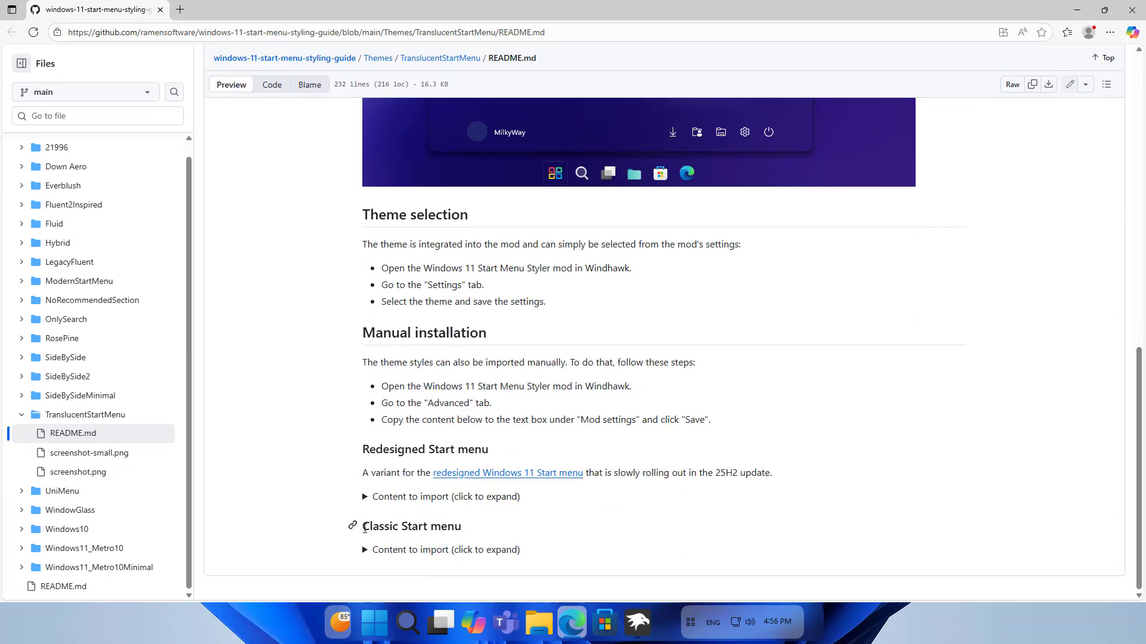
drag(385, 528, 469, 531)
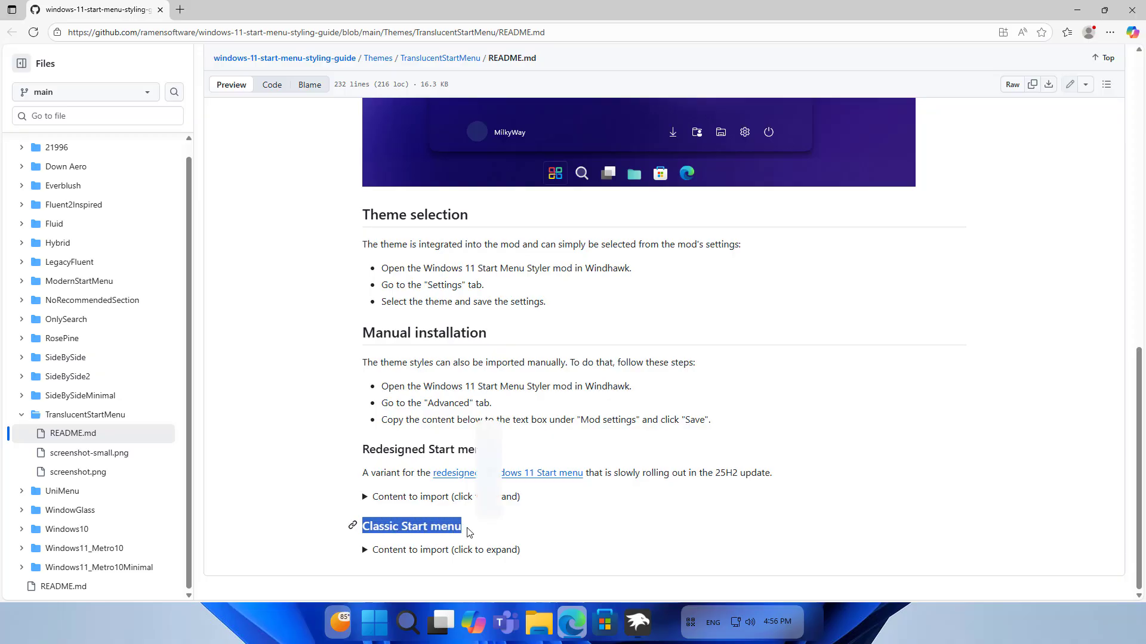
click(454, 540)
click(441, 552)
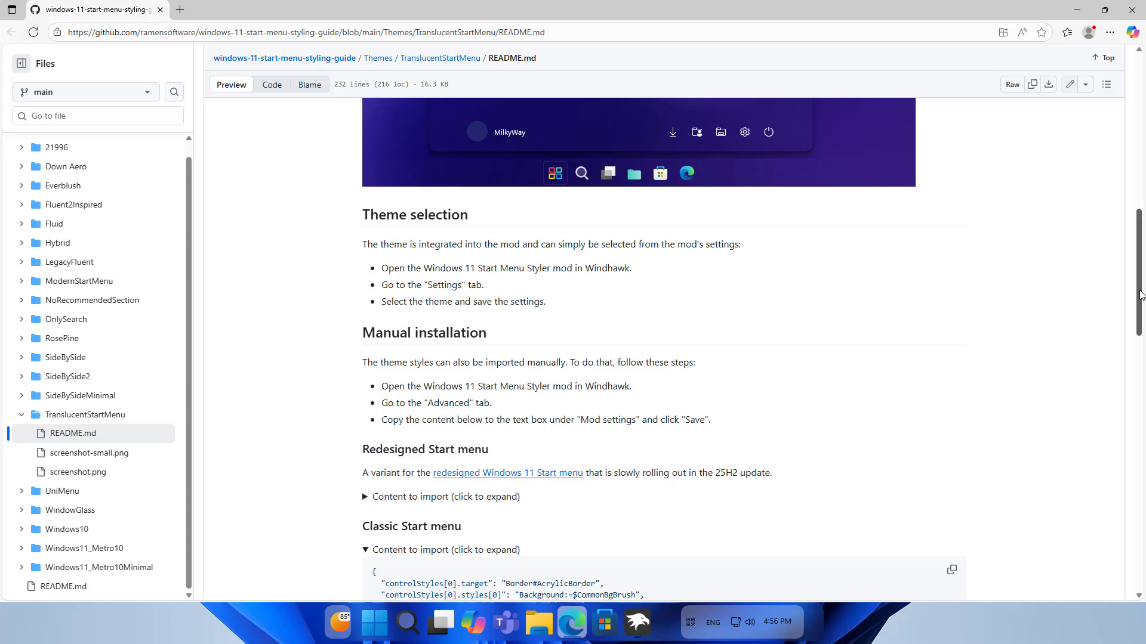
drag(1140, 296, 1128, 361)
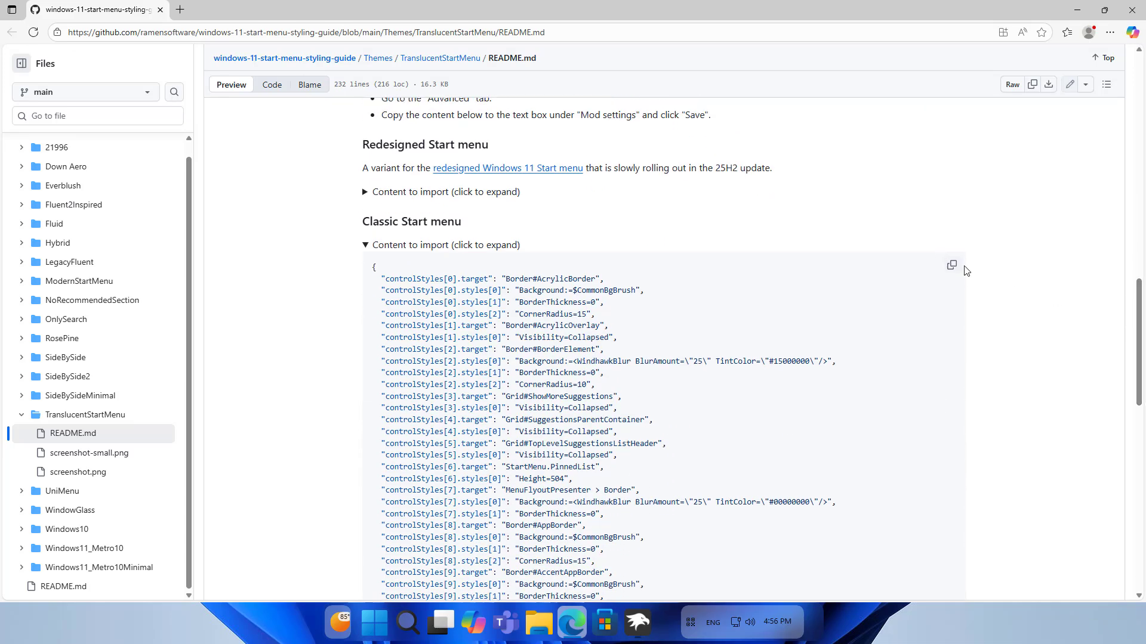
click(951, 267)
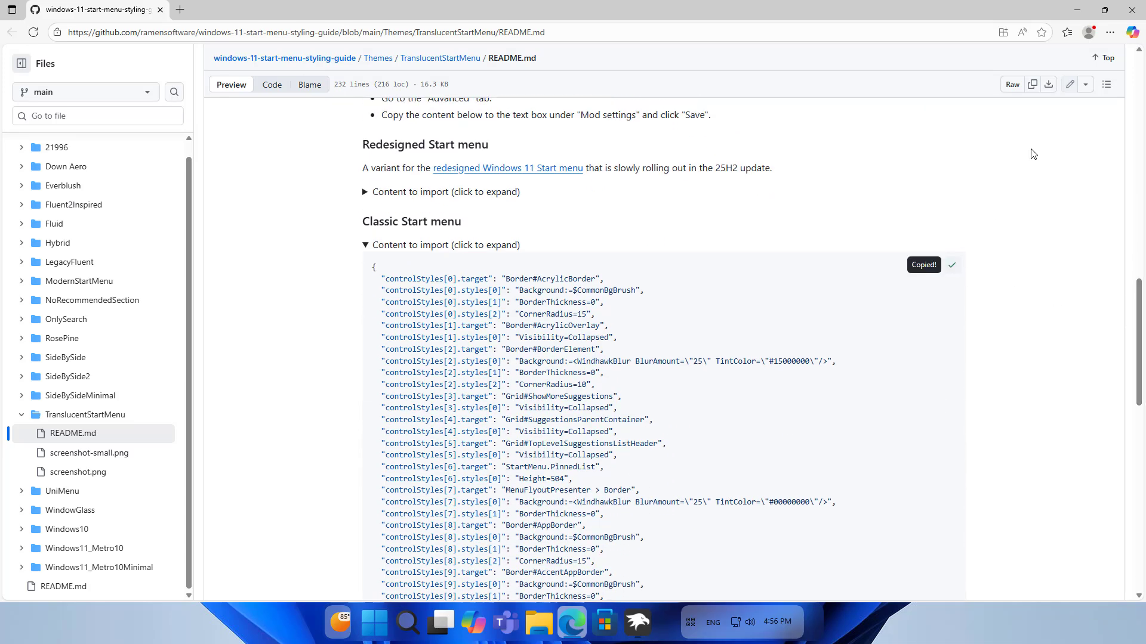
Replace the Start Menu Styler's Advanced mod settings with the TranslucentStartMenu Classic JSON and save
click(1132, 9)
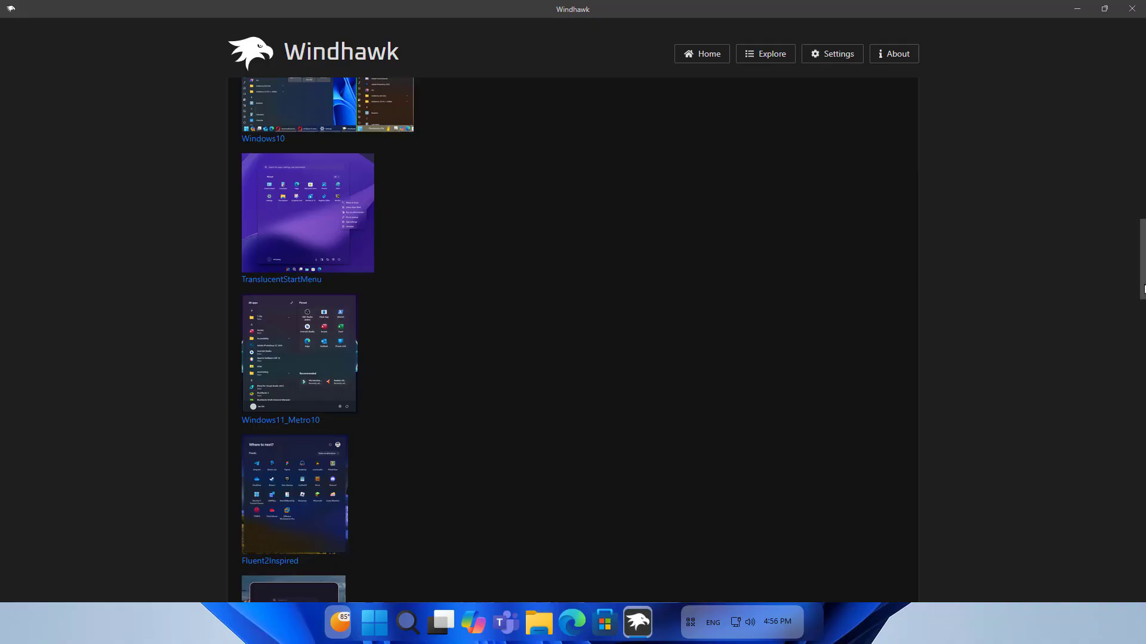
drag(1142, 289, 1141, 149)
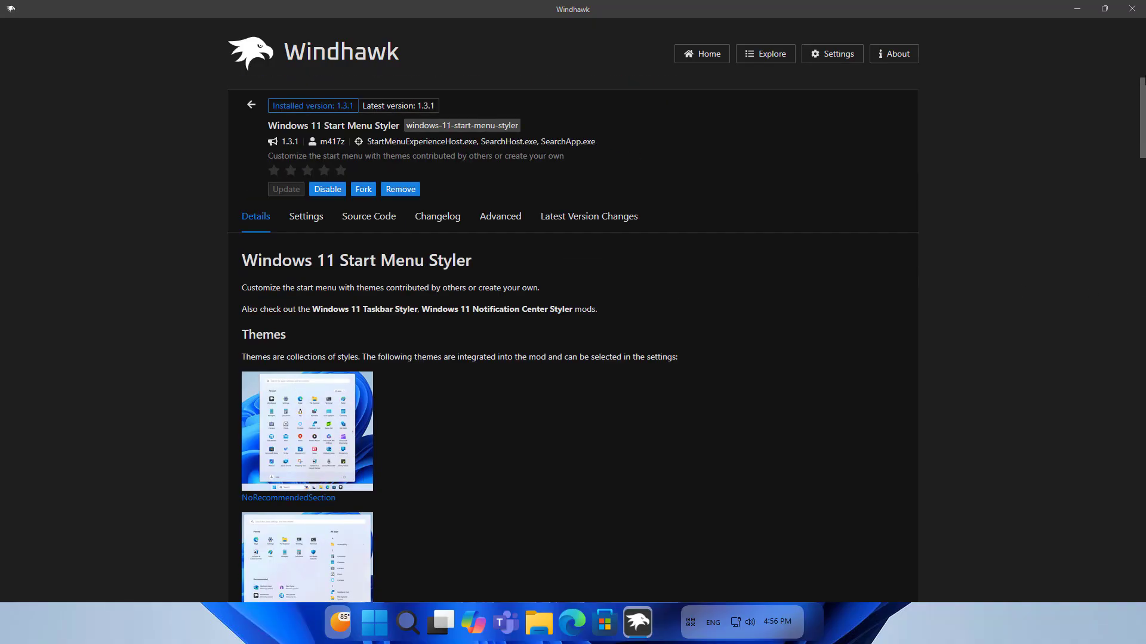
click(510, 222)
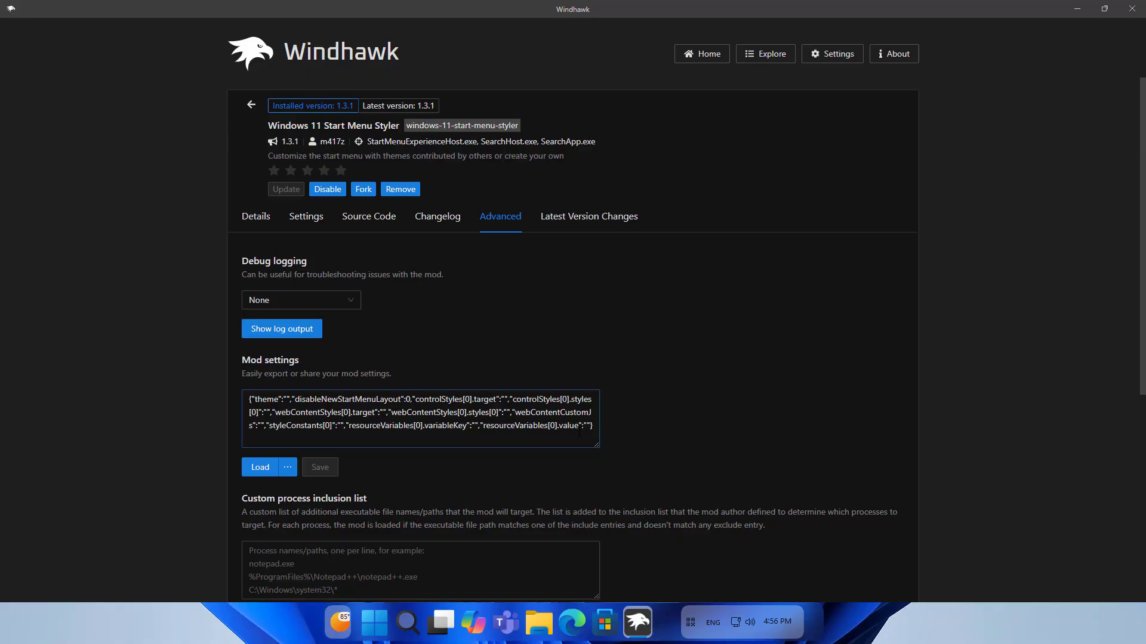
drag(594, 426, 249, 399)
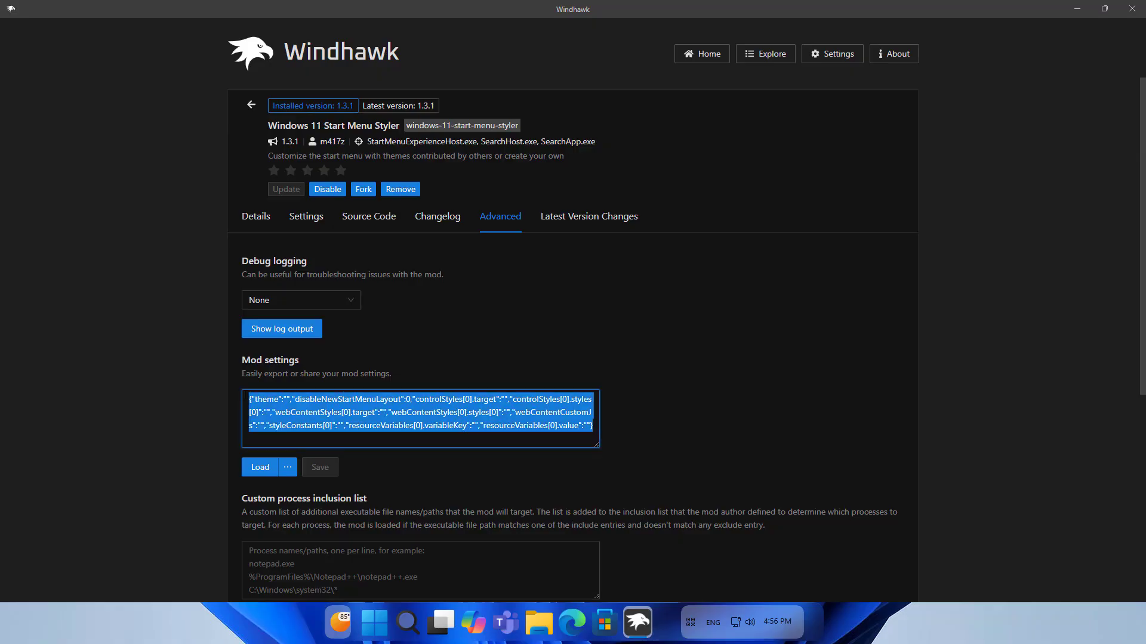
key(BackSpace)
right_click(273, 401)
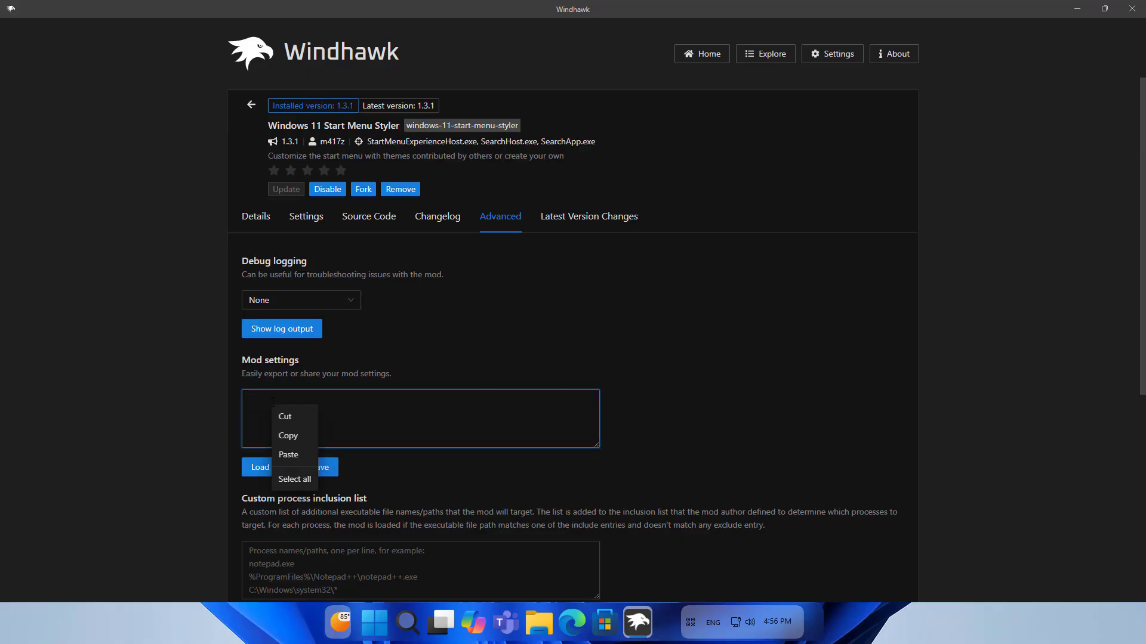
click(289, 455)
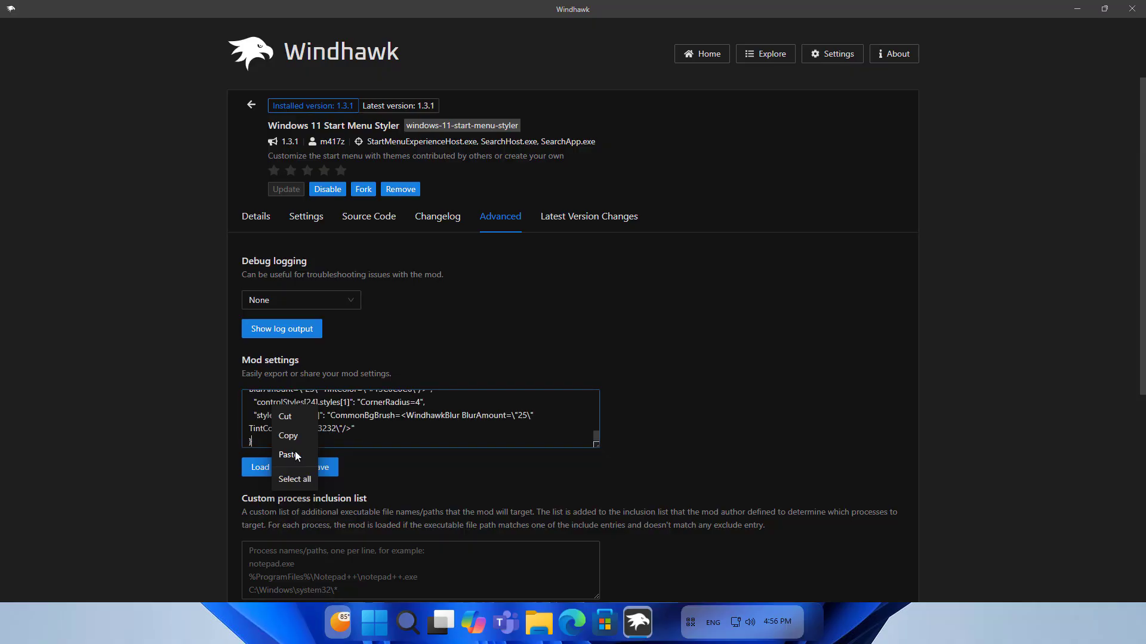
click(328, 468)
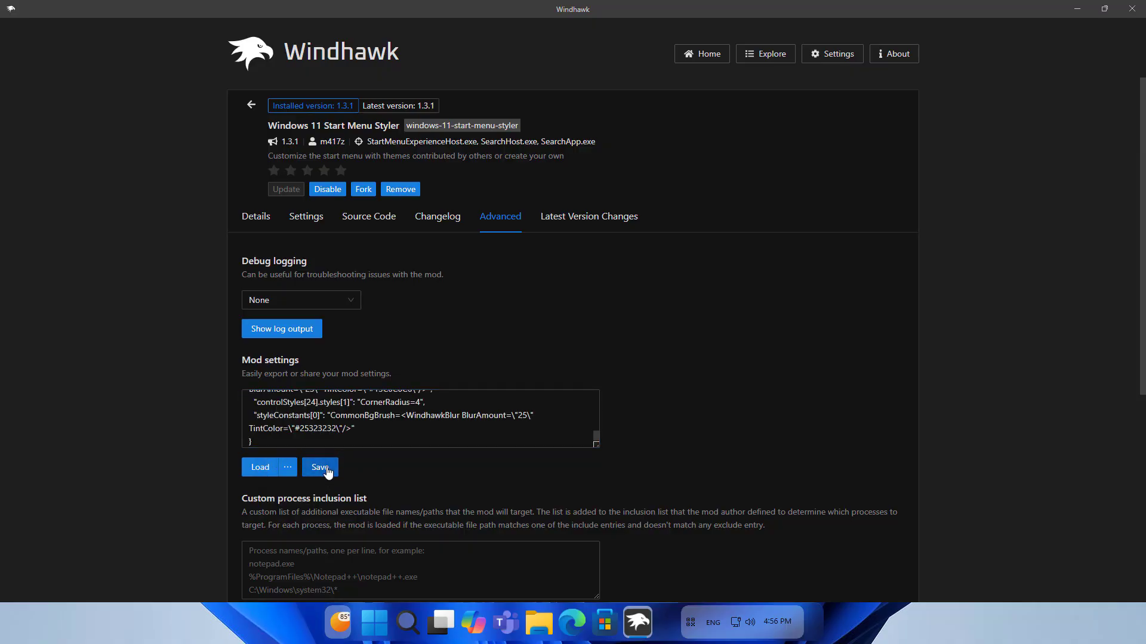
Minimize Windhawk, preview the translucent blurred Start menu, then open the notifications and calendar panel
click(1077, 10)
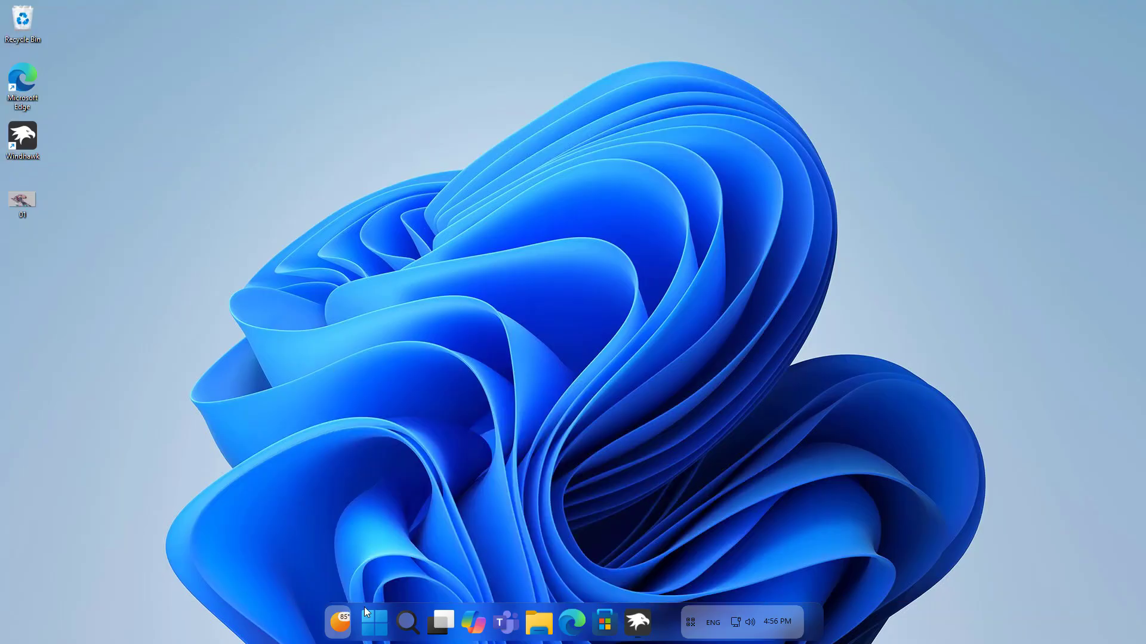
click(375, 632)
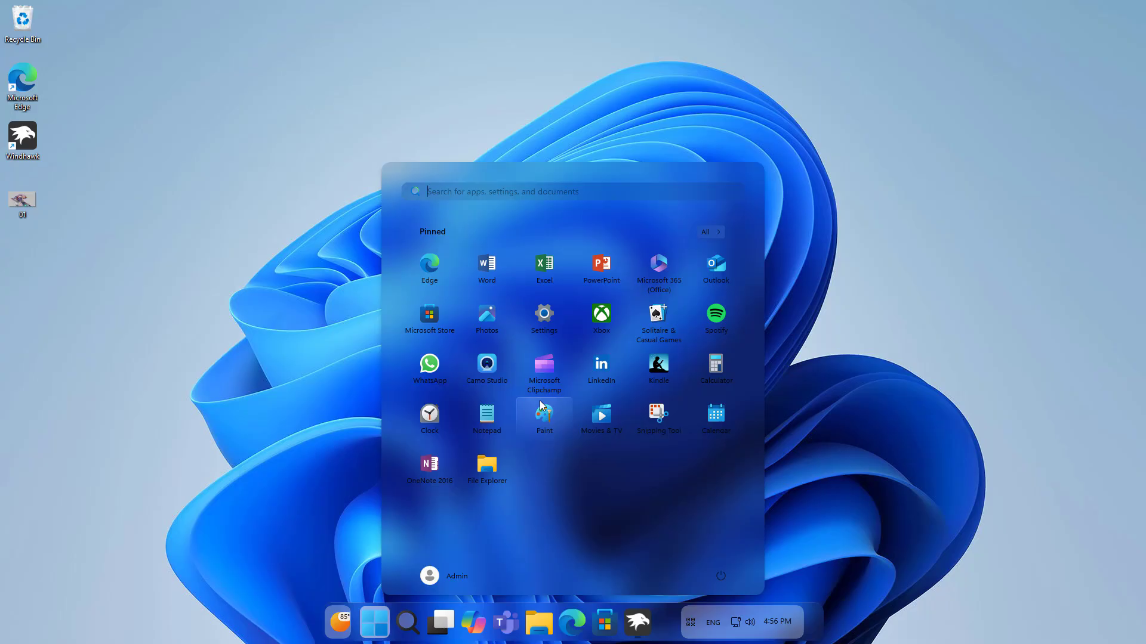
click(827, 376)
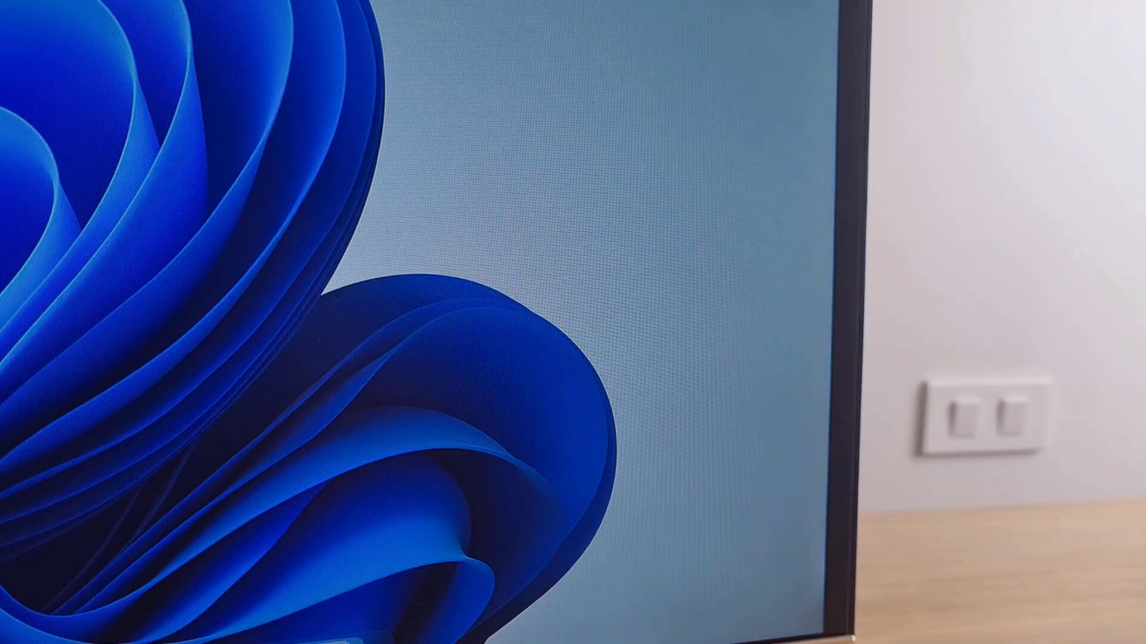
key(super+n)
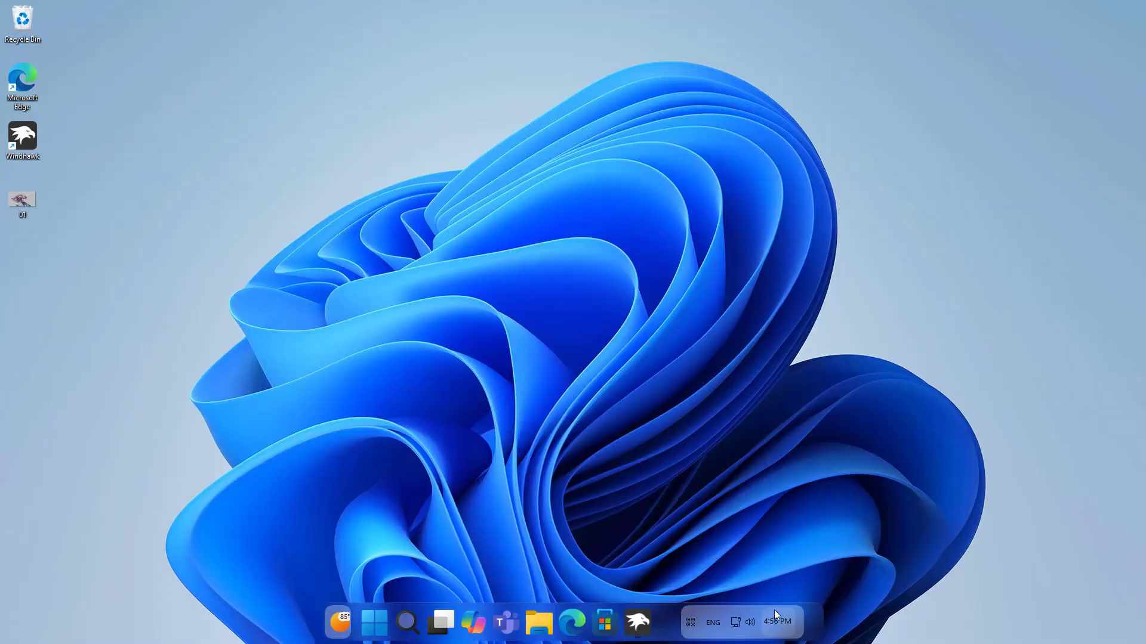
click(774, 611)
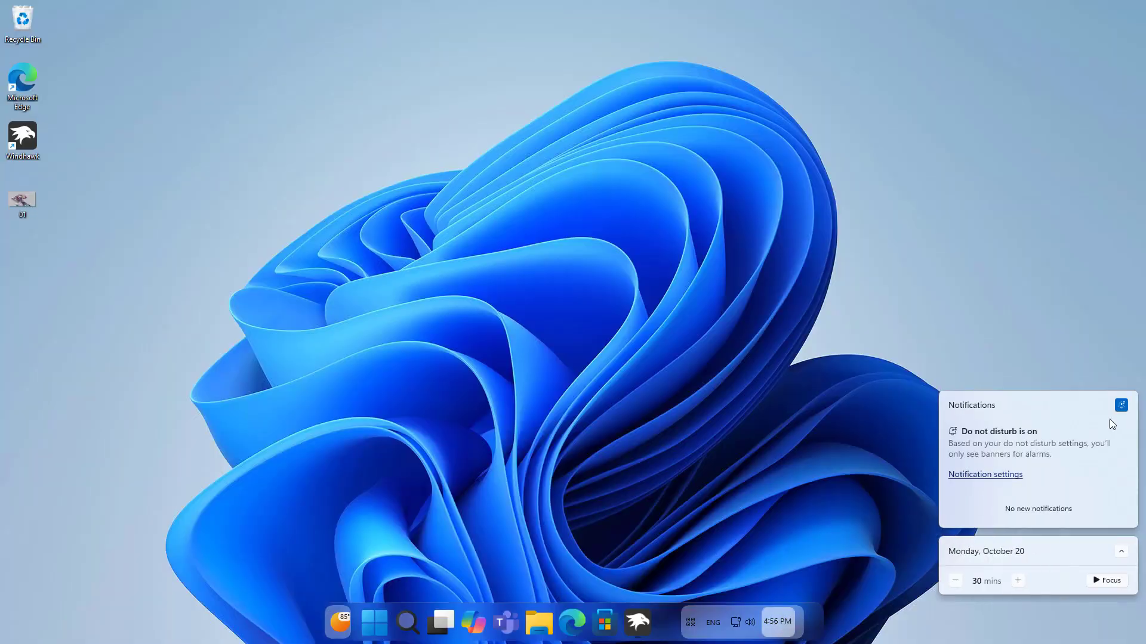
Install Windows 11 Notification Center Styler 1.3.2 from its details page, accepting the risk warning
click(664, 458)
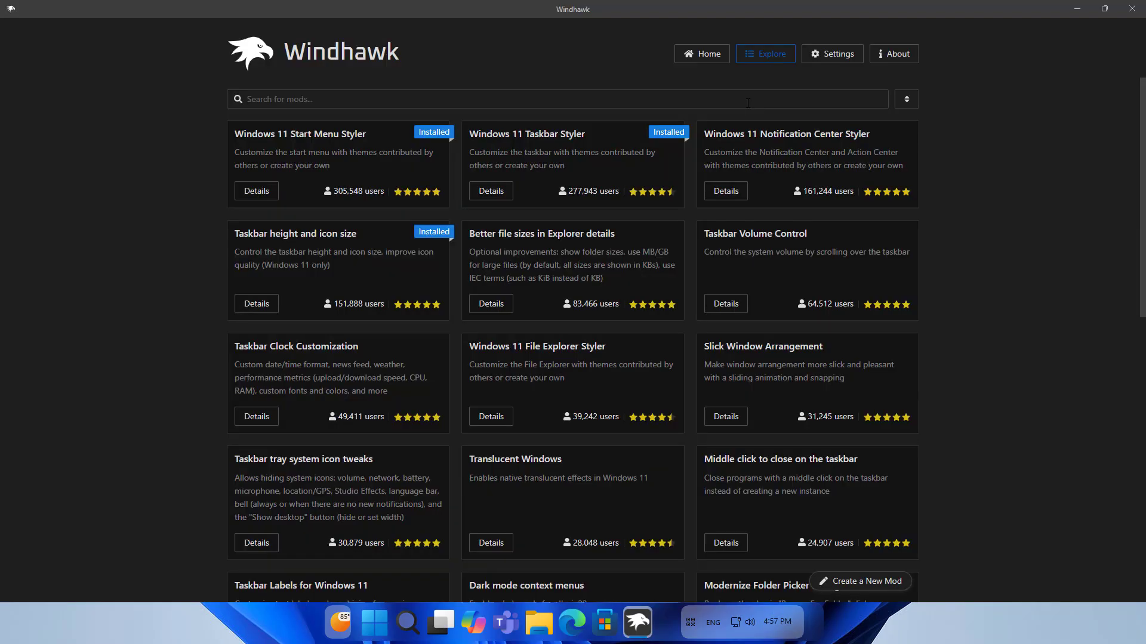
drag(704, 133, 870, 133)
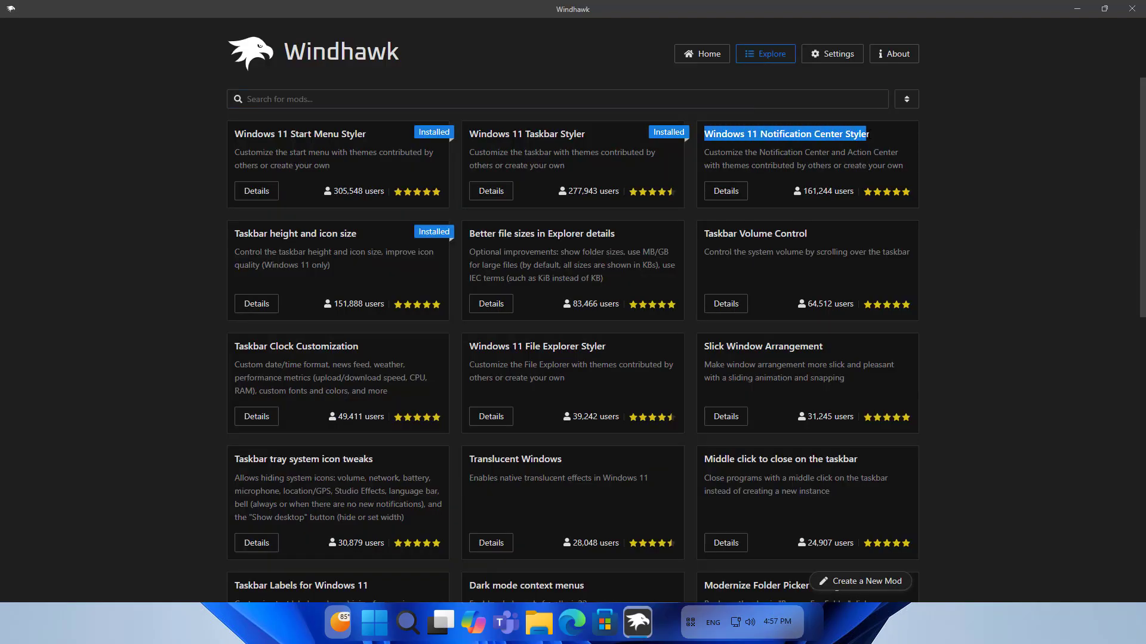
click(728, 189)
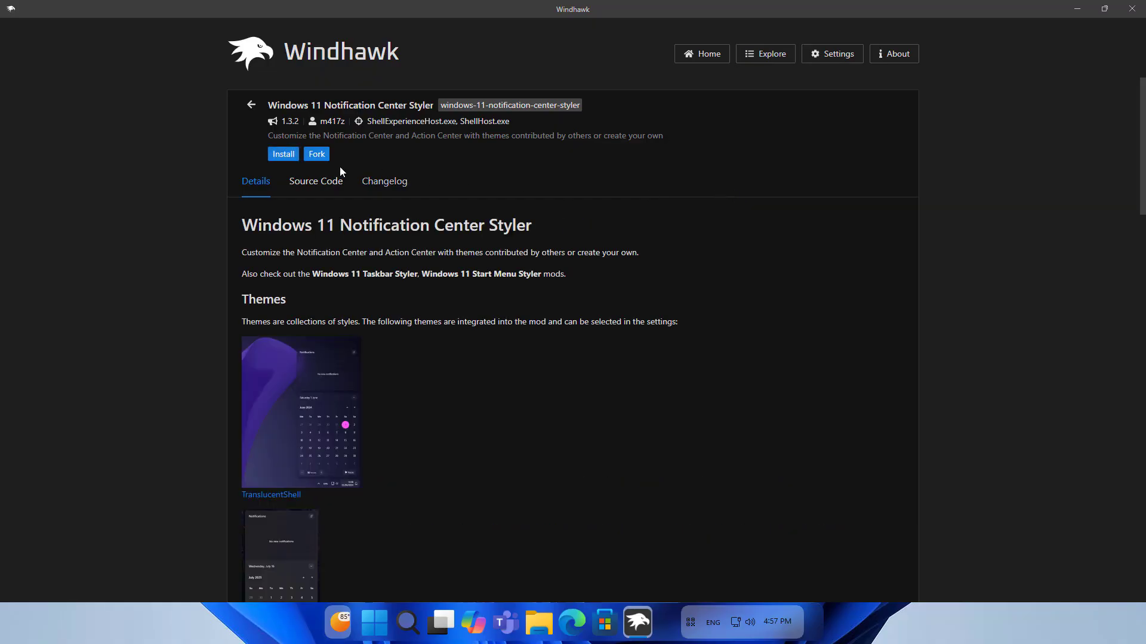
click(285, 154)
click(685, 407)
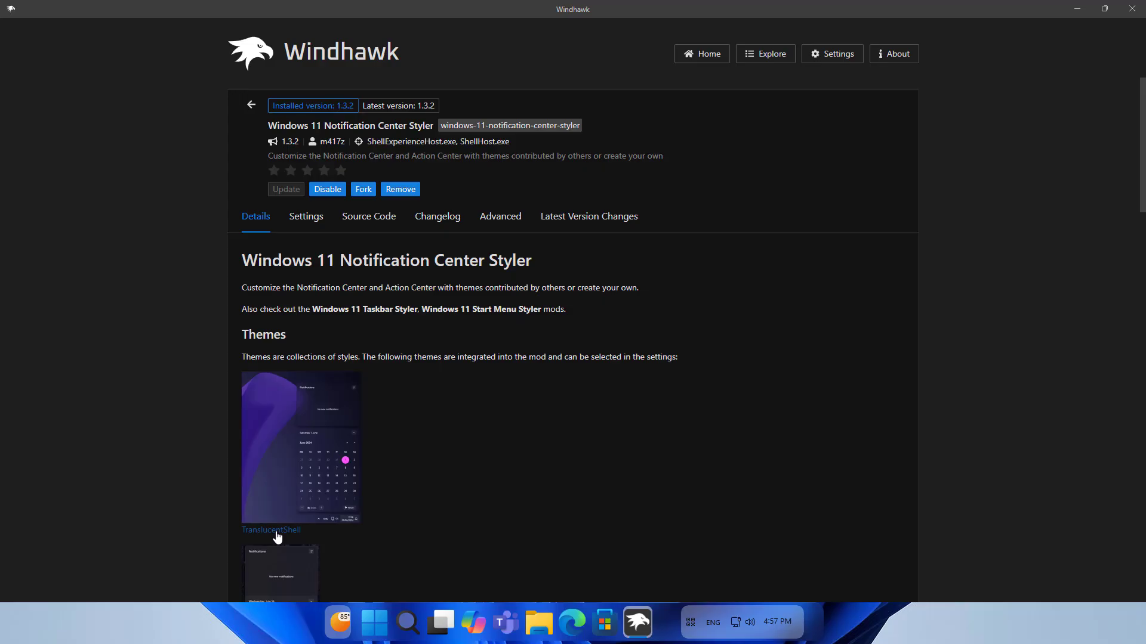
Copy the 'Content to import' JSON from the TranslucentShell theme's GitHub README
click(277, 531)
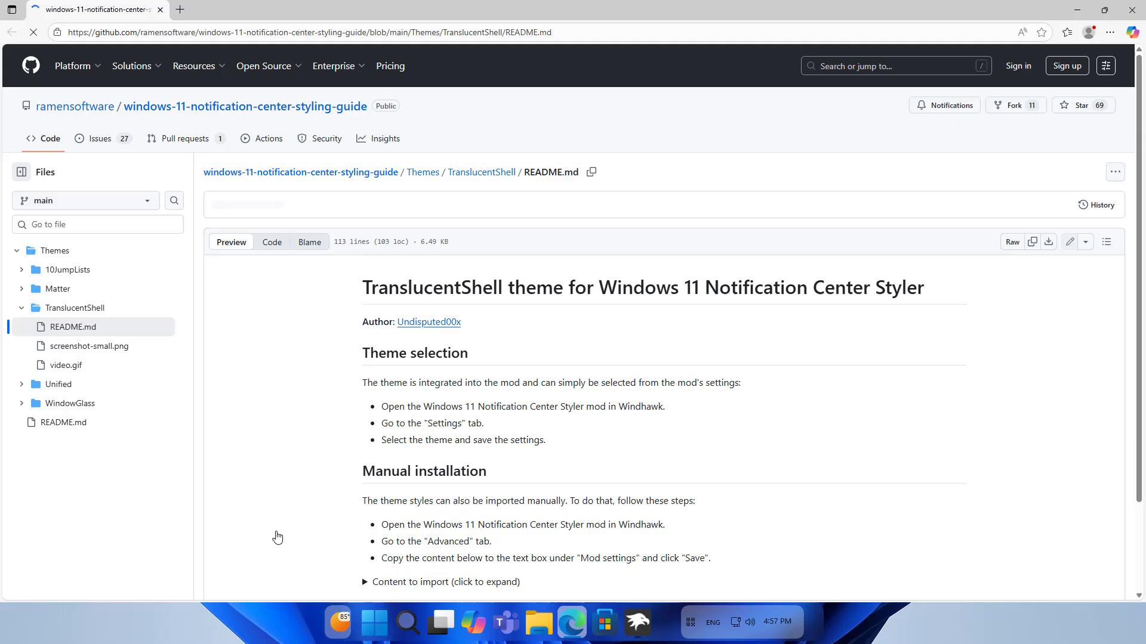
drag(370, 288, 934, 299)
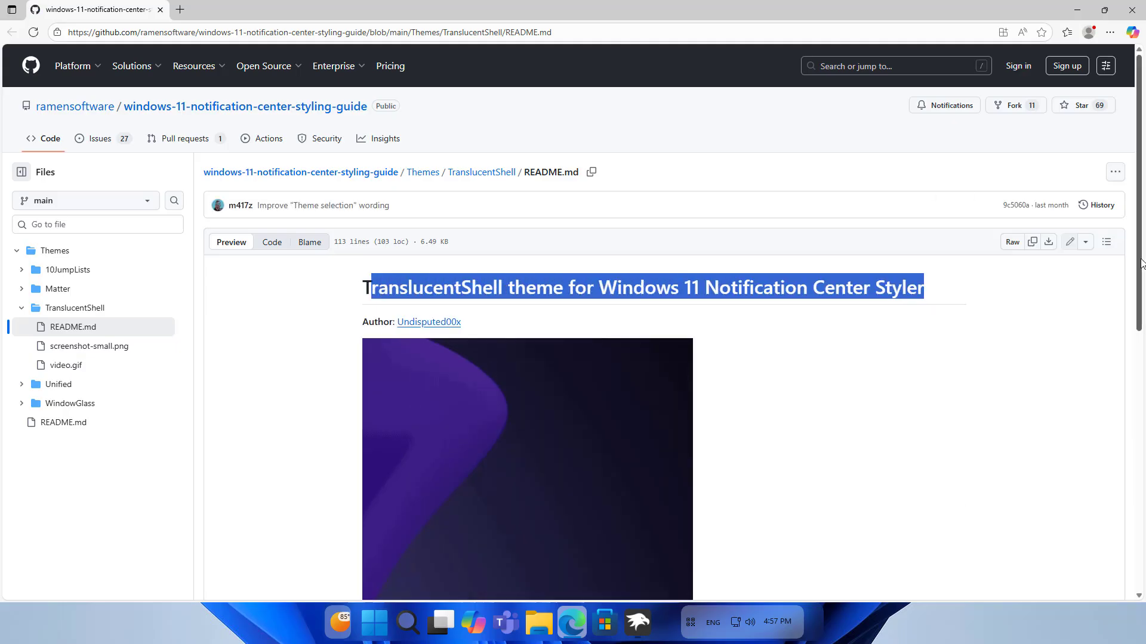
drag(1135, 289, 1136, 548)
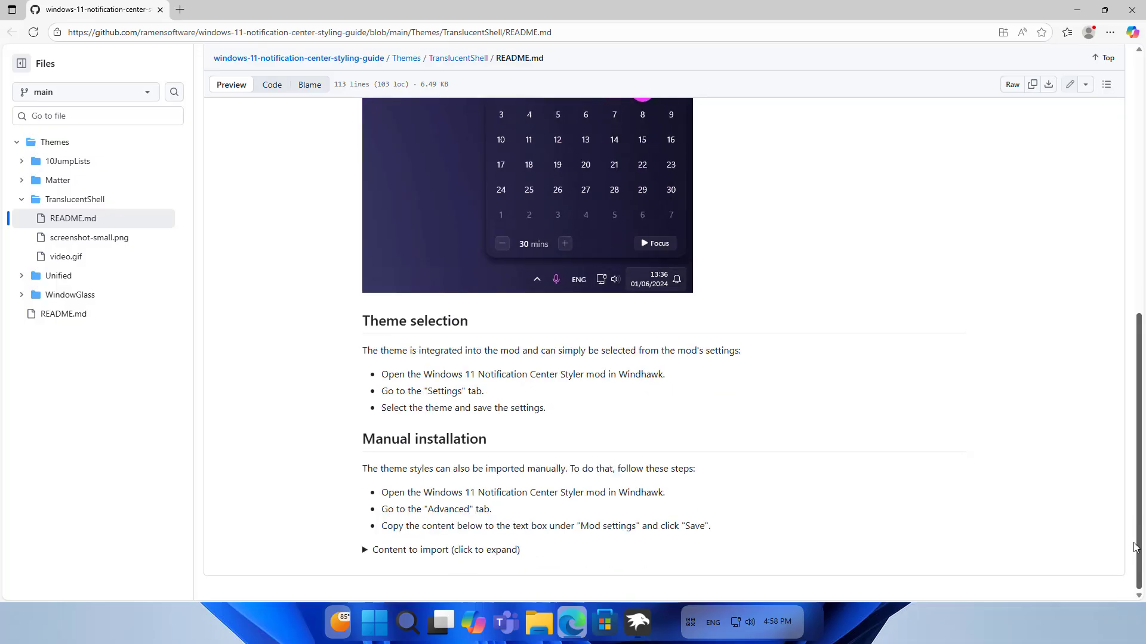
click(446, 553)
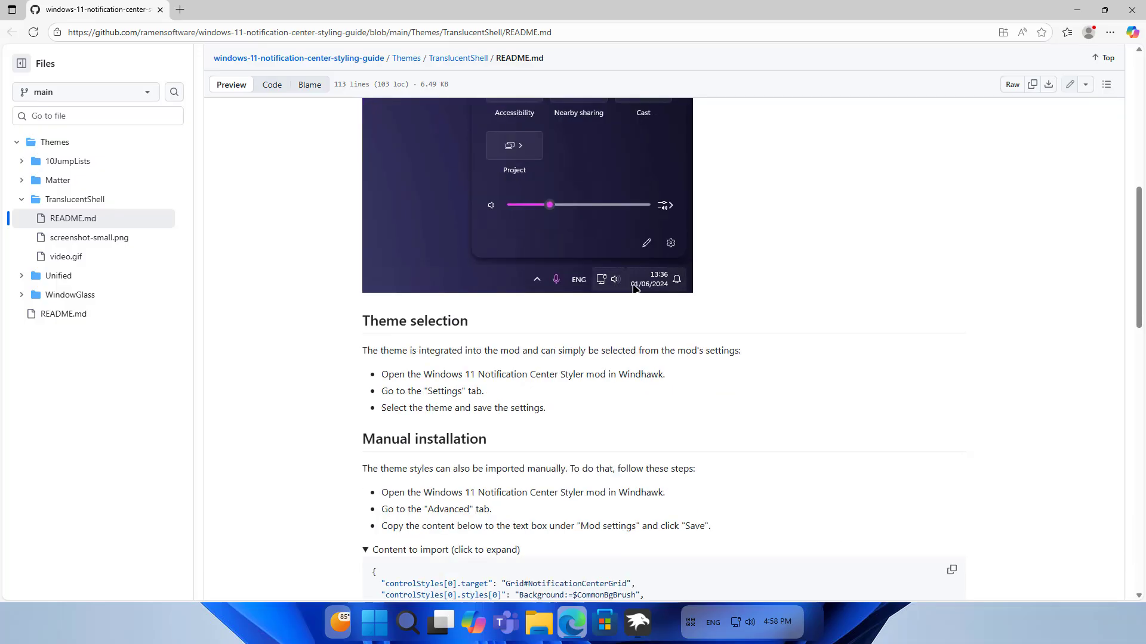
scroll(1047, 249, down, 5)
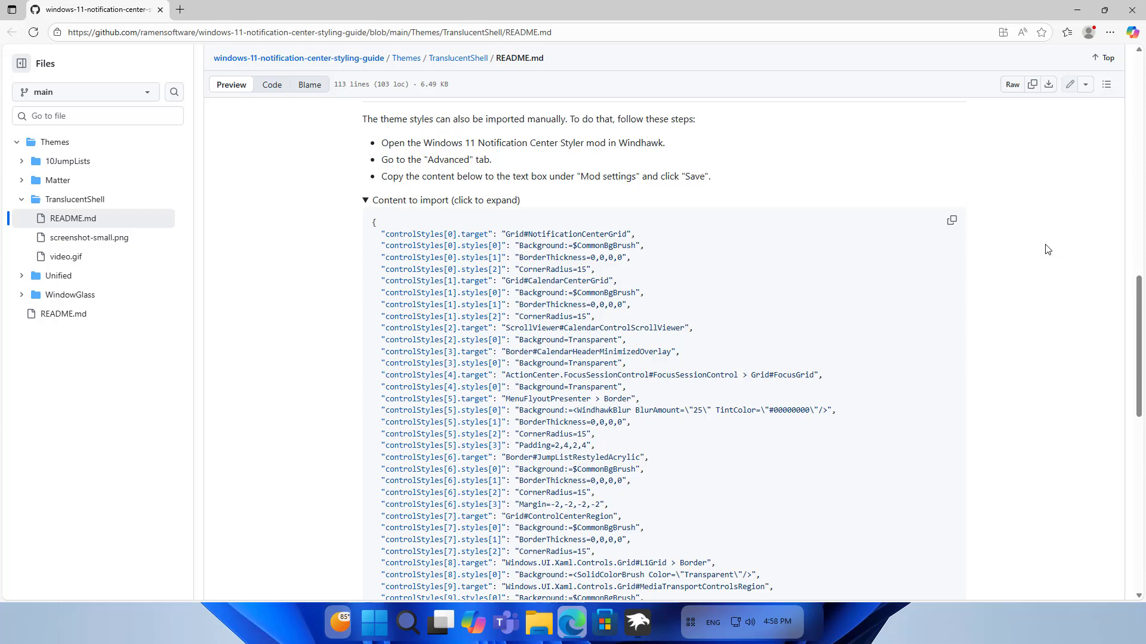
click(948, 222)
Replace the Notification Center Styler's Advanced mod settings with the TranslucentShell JSON and save
click(1127, 12)
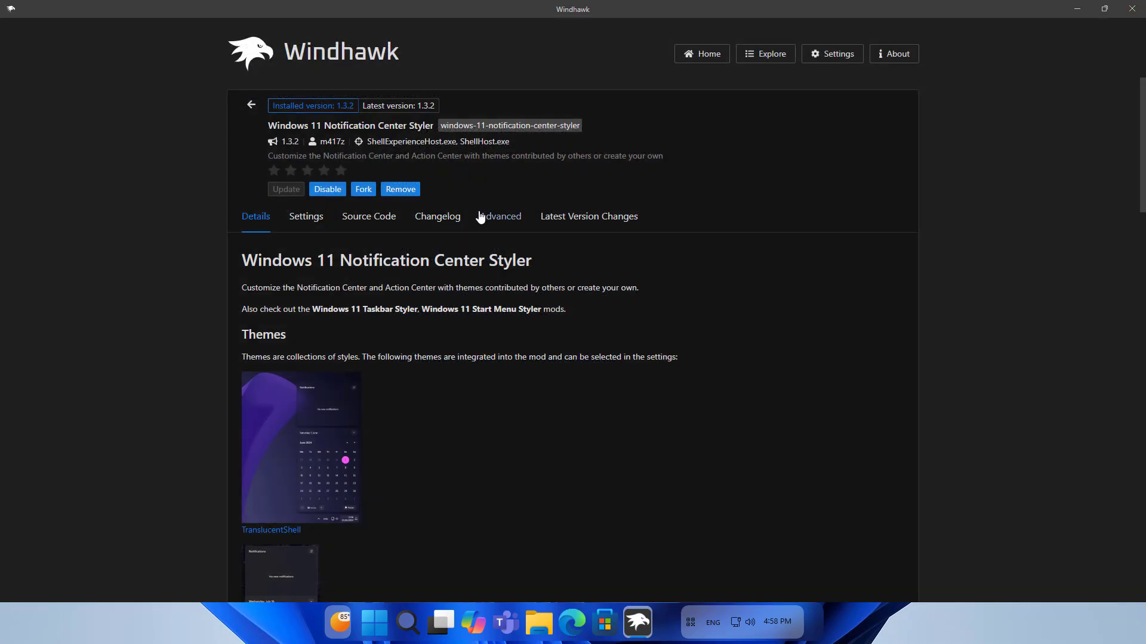
click(492, 217)
drag(485, 413, 223, 396)
key(Delete)
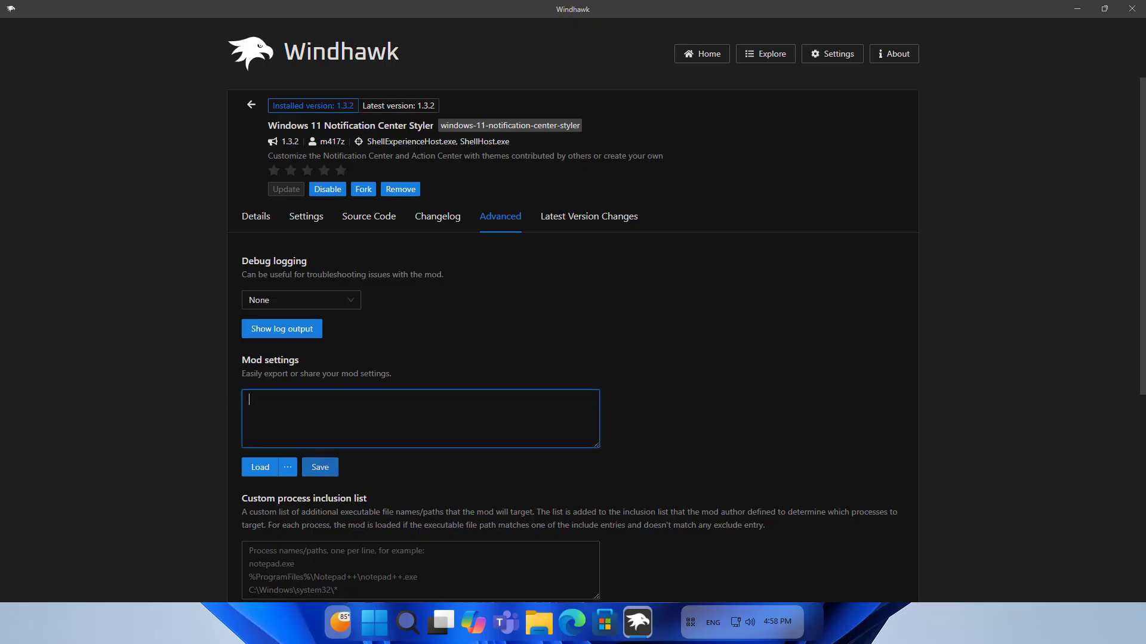
right_click(259, 401)
click(274, 452)
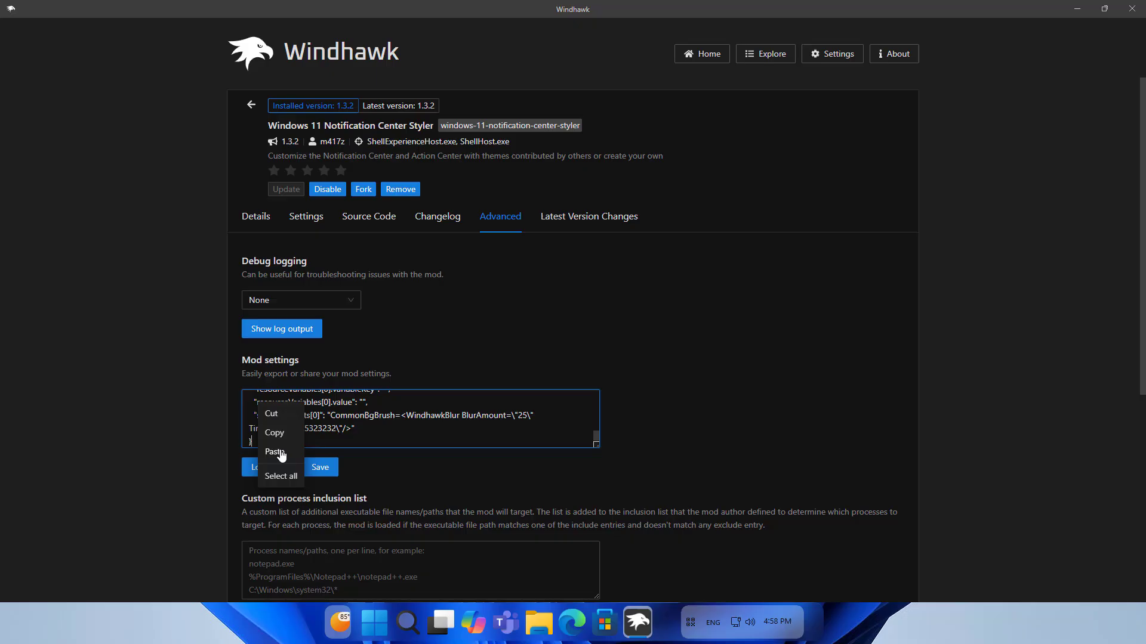
click(326, 472)
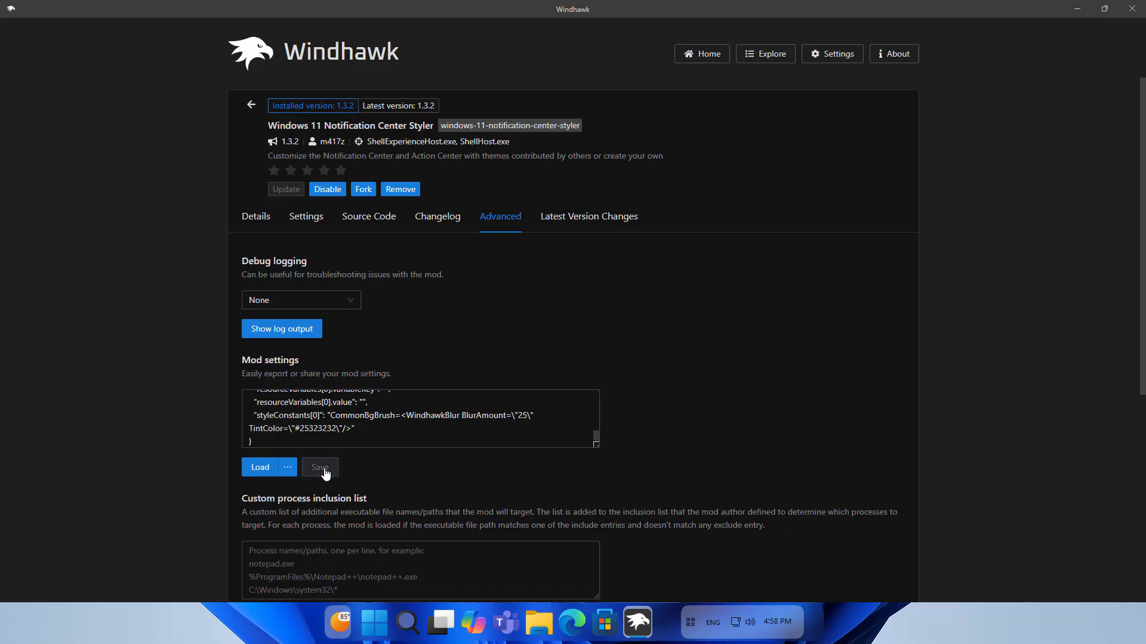
View the restyled notification panel with the full month calendar expanded
click(1077, 9)
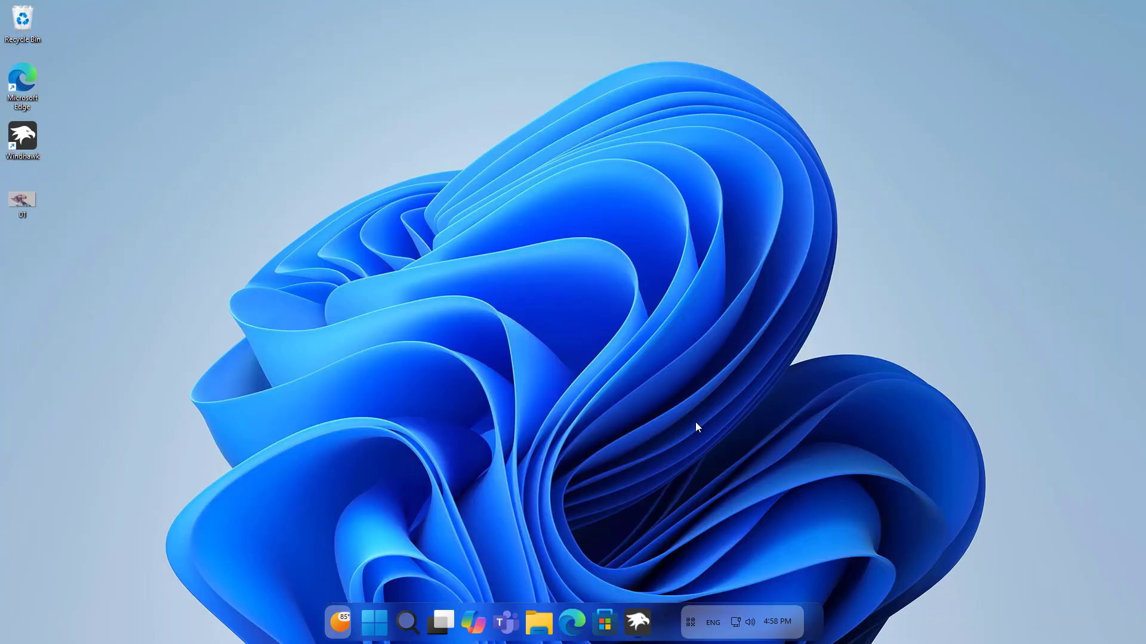
click(779, 620)
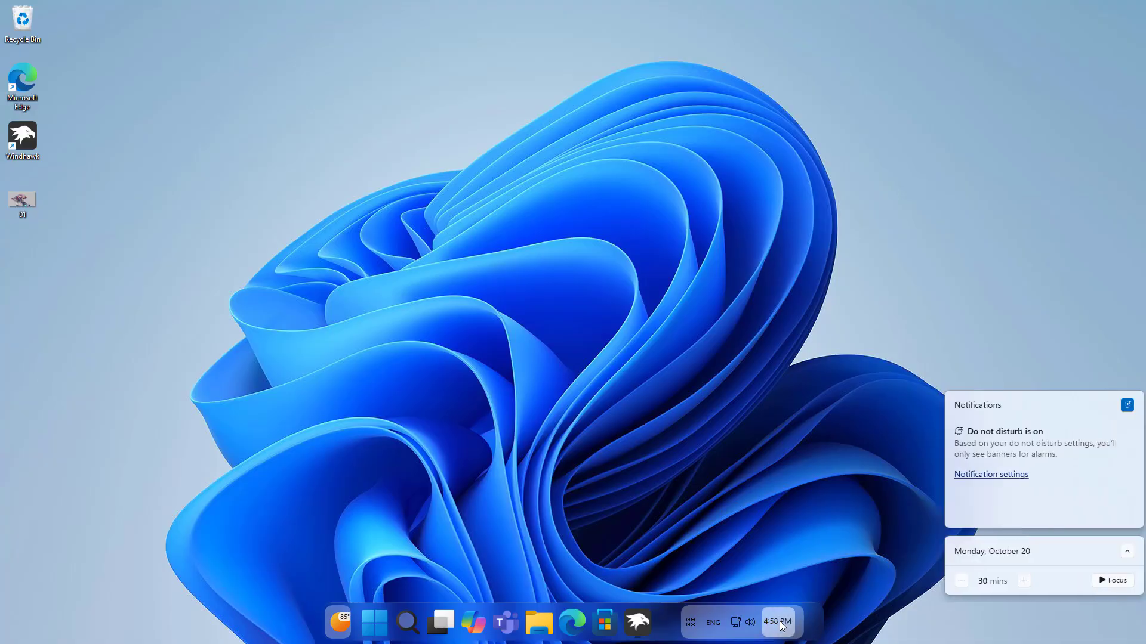
click(1122, 553)
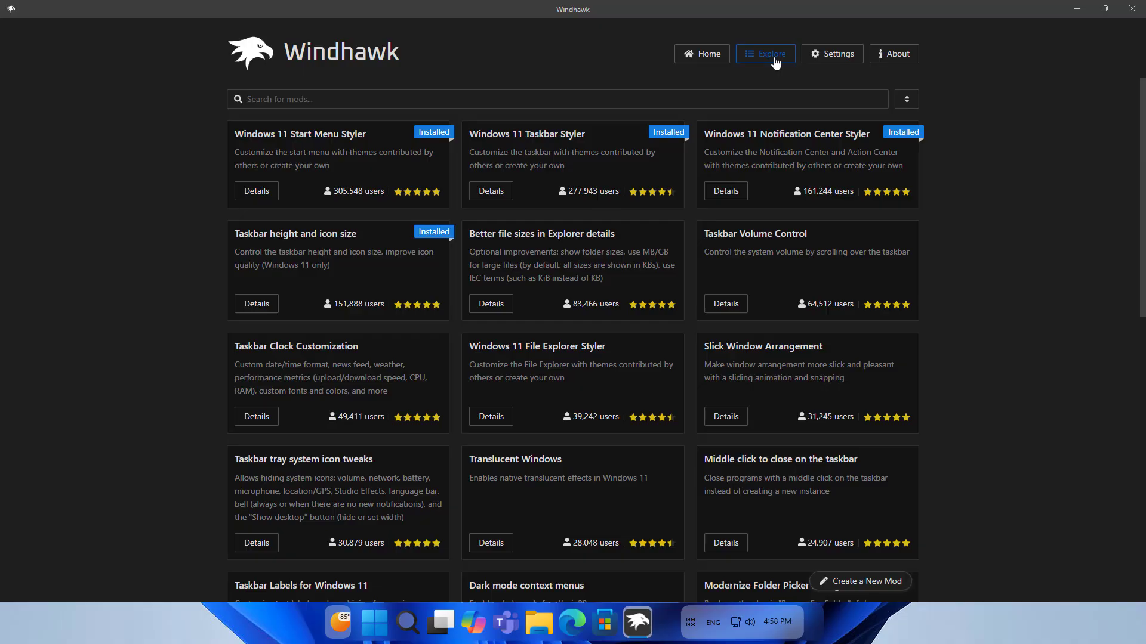
Search mods for 'res' and install Resource Redirect 1.2.2, accepting the risk warning
click(424, 93)
text(res)
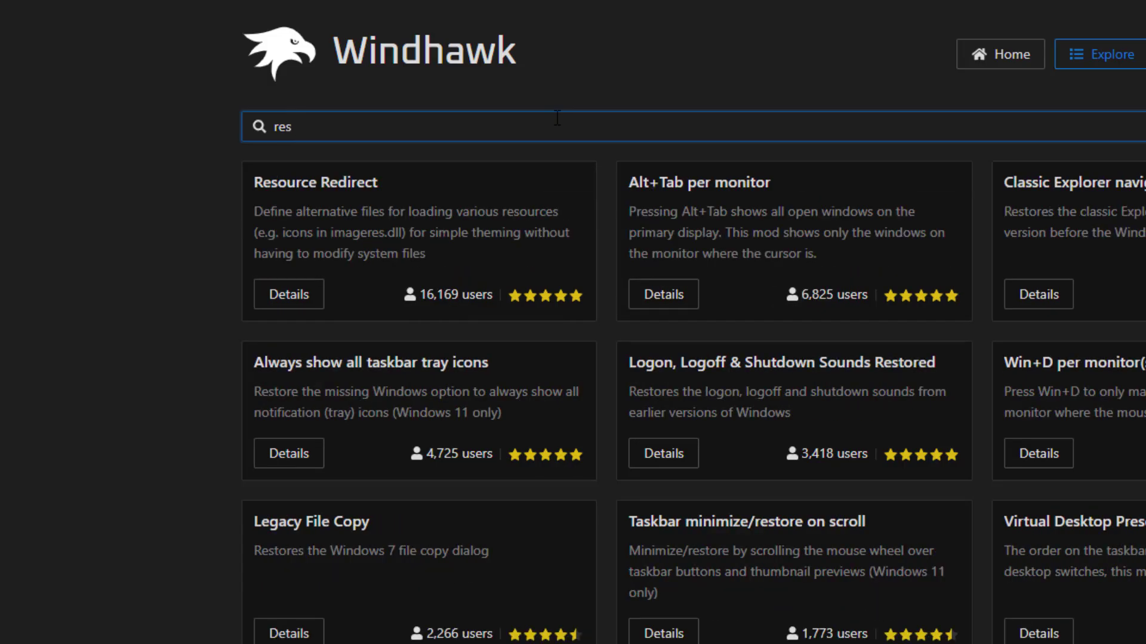
drag(255, 183, 400, 191)
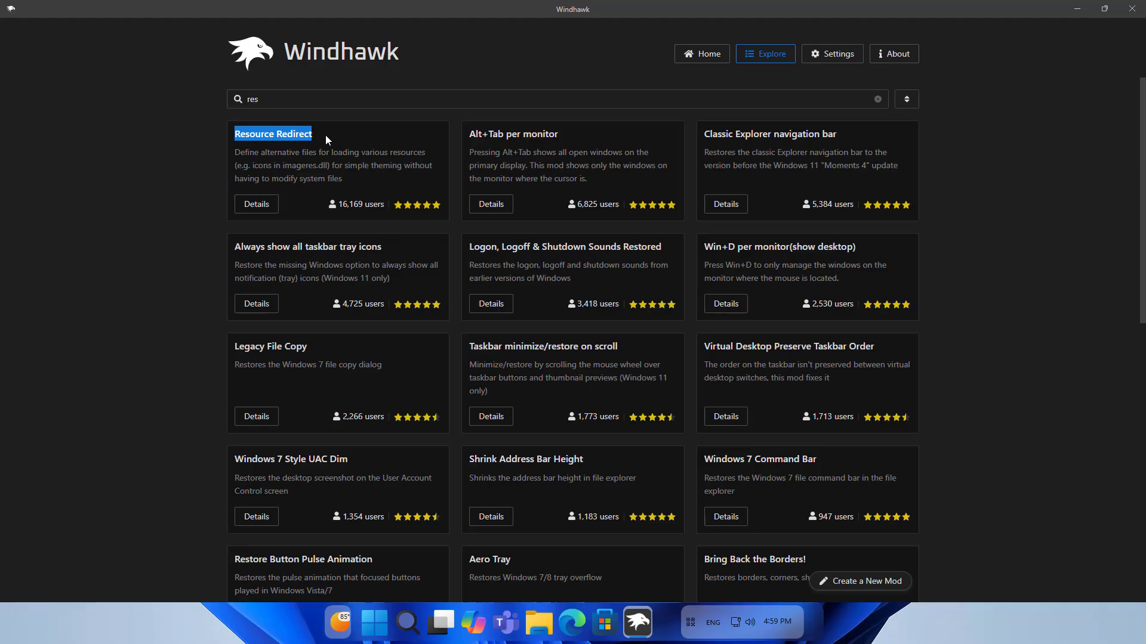
click(267, 204)
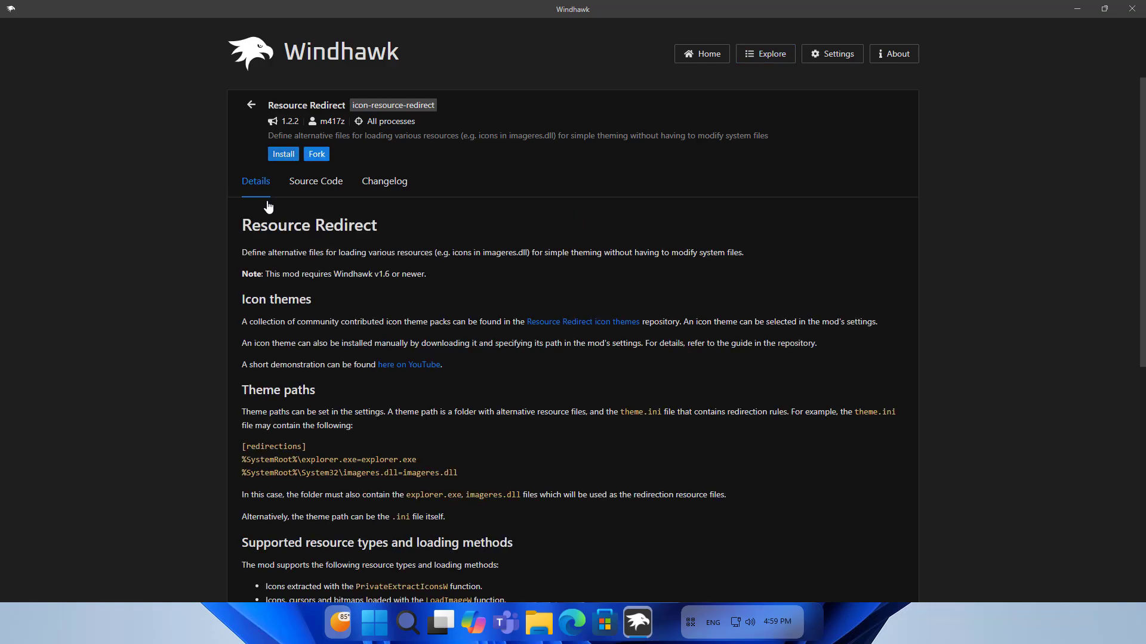
click(285, 155)
click(654, 412)
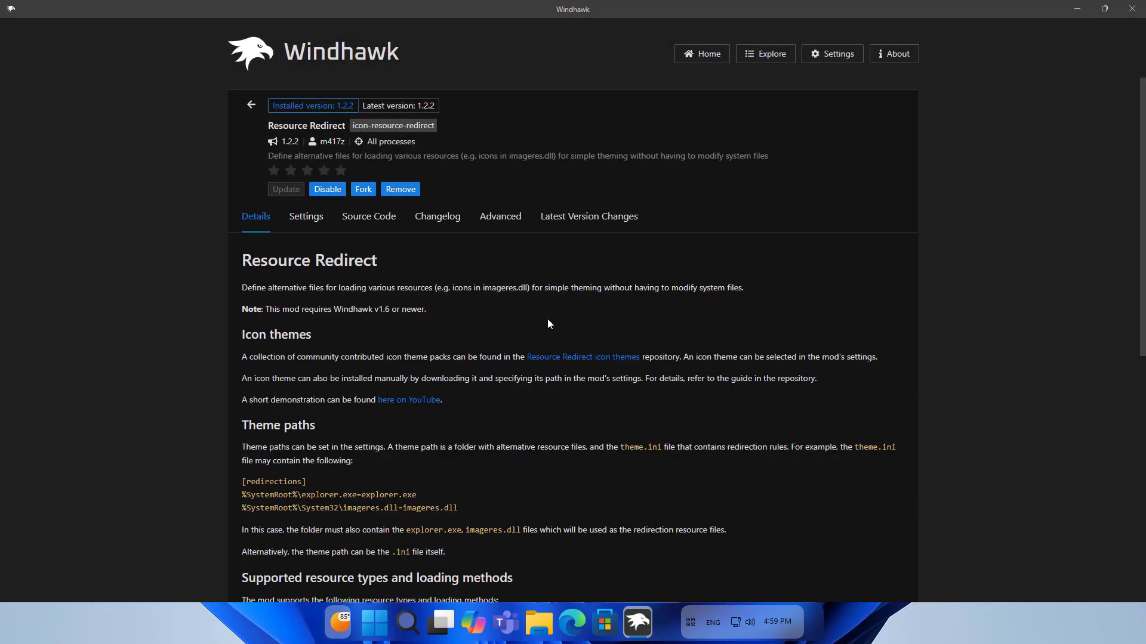
Choose Janguru Blue (by niivu) as Resource Redirect's icon theme and save the settings
click(311, 227)
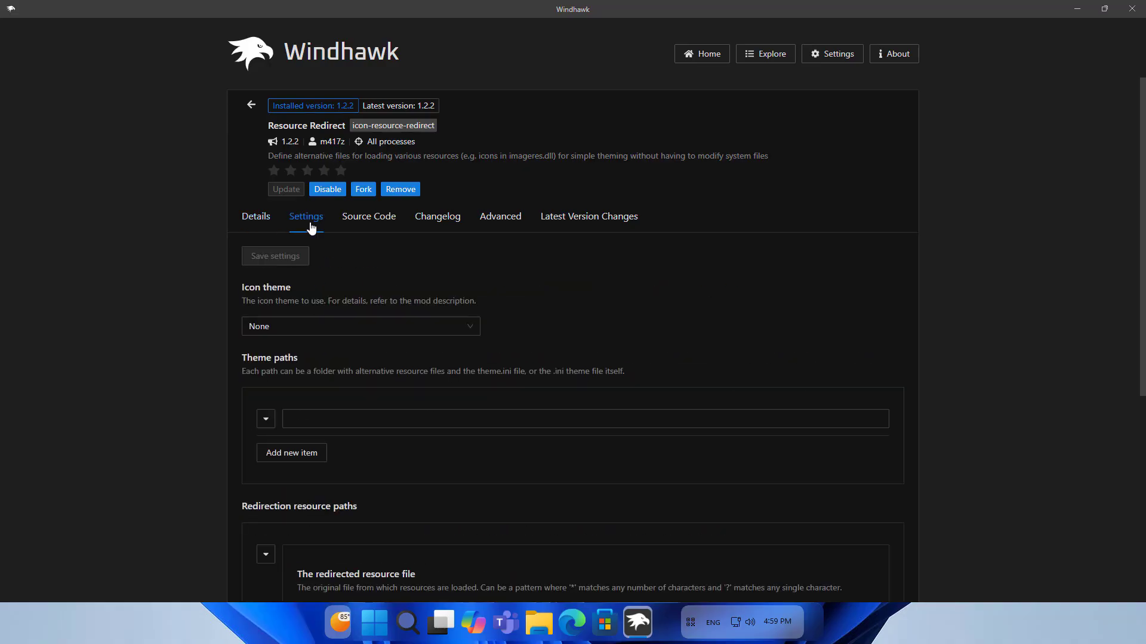
click(330, 330)
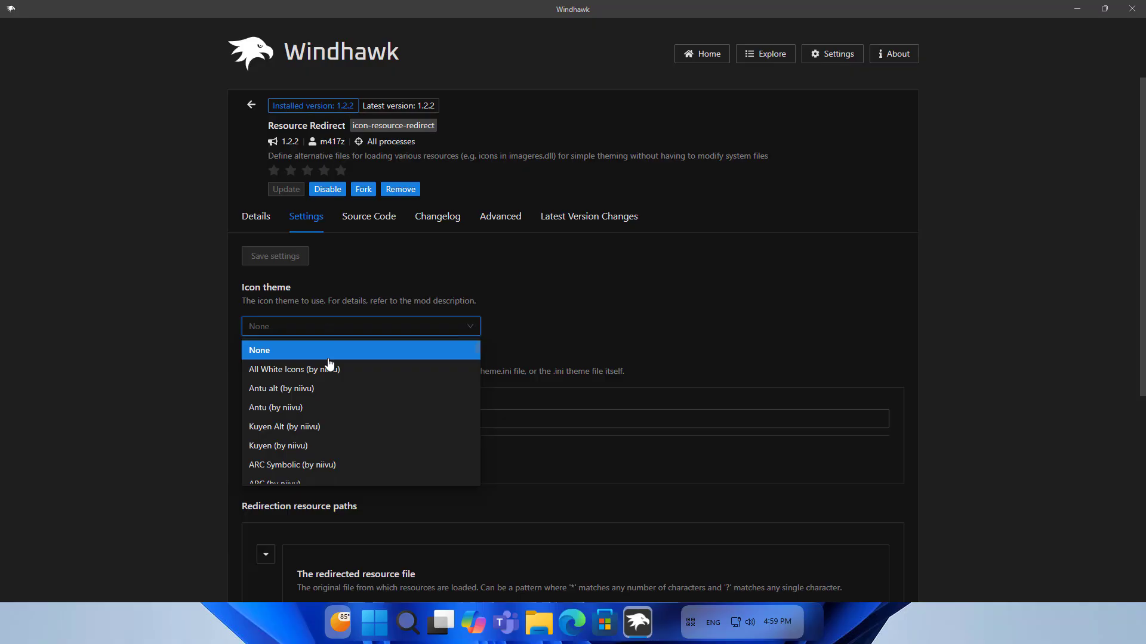
scroll(328, 375, down, 10)
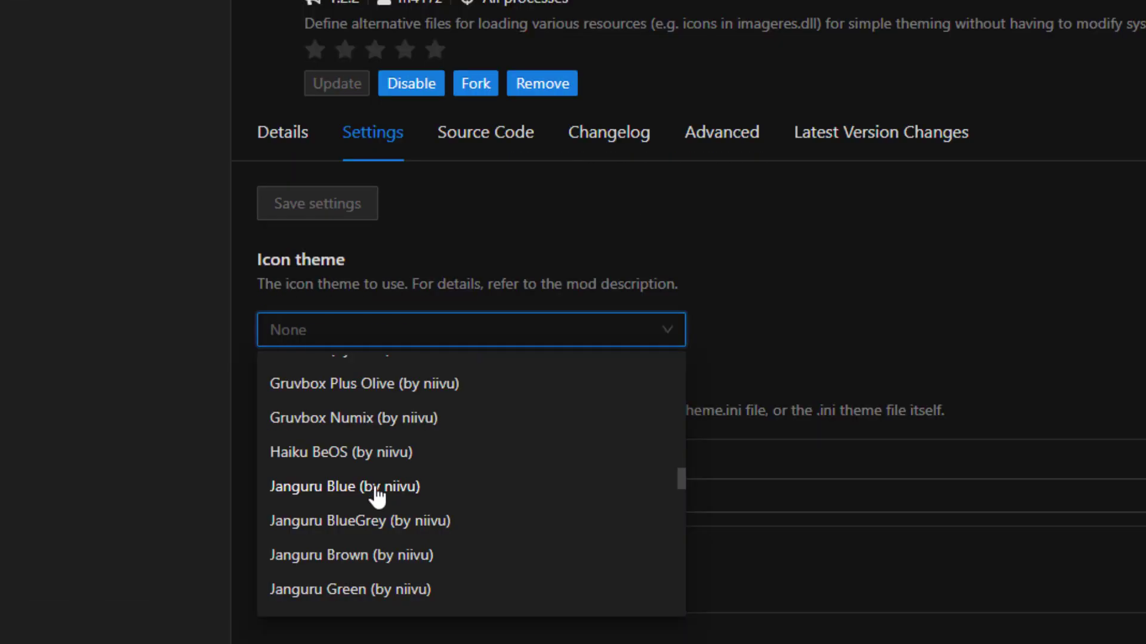
click(376, 493)
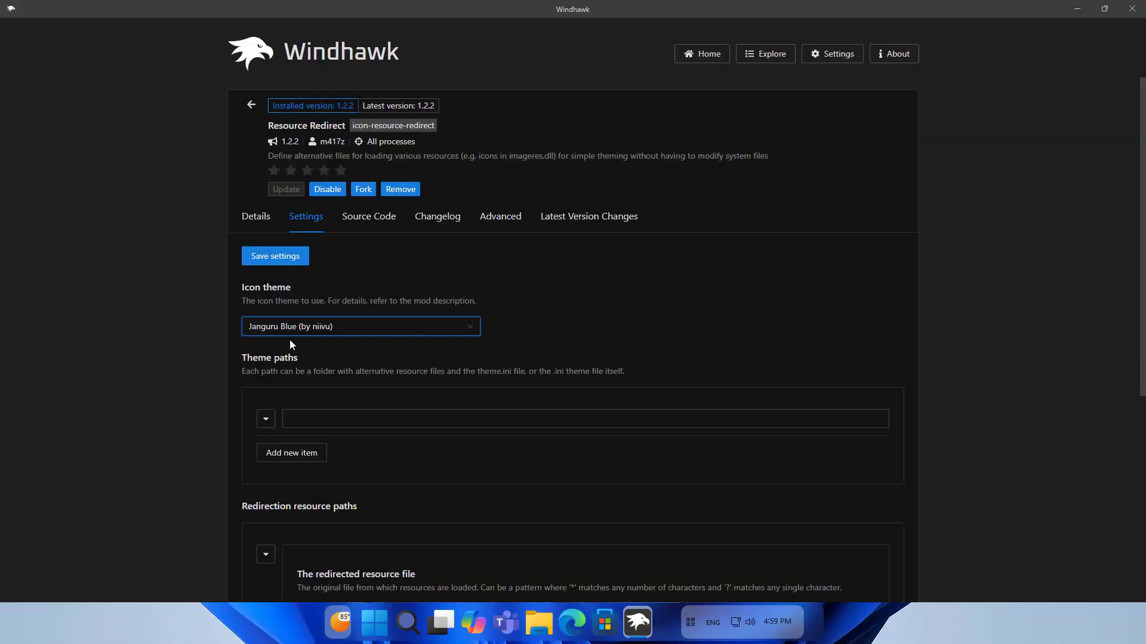
click(287, 265)
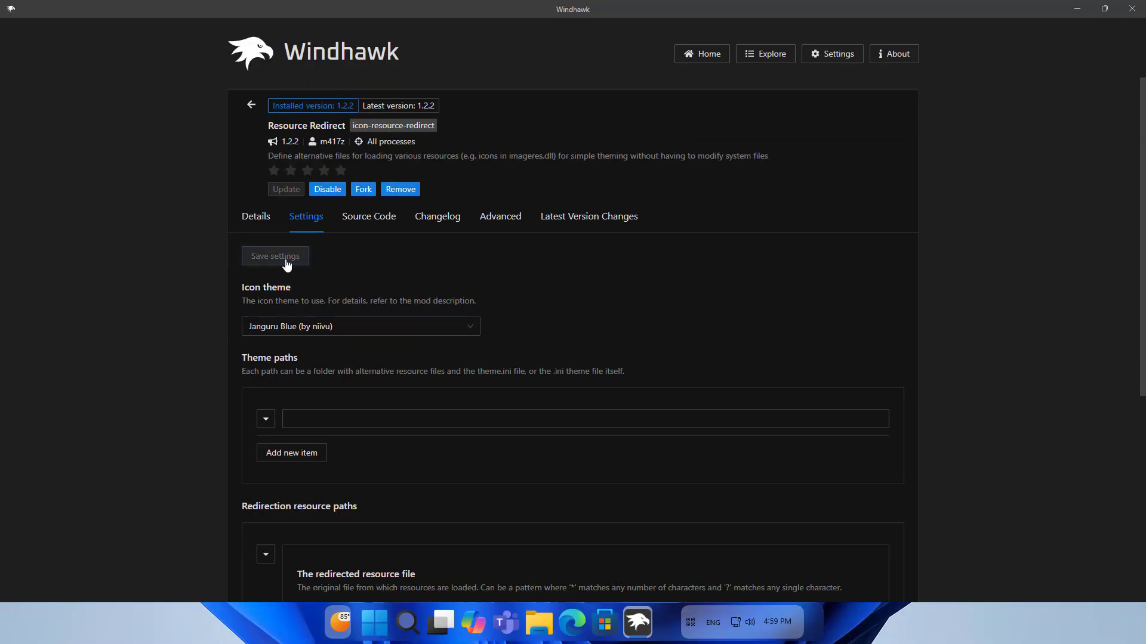
Agree to clear the icon cache, then open This PC and select Local Disk (C:)
click(1077, 8)
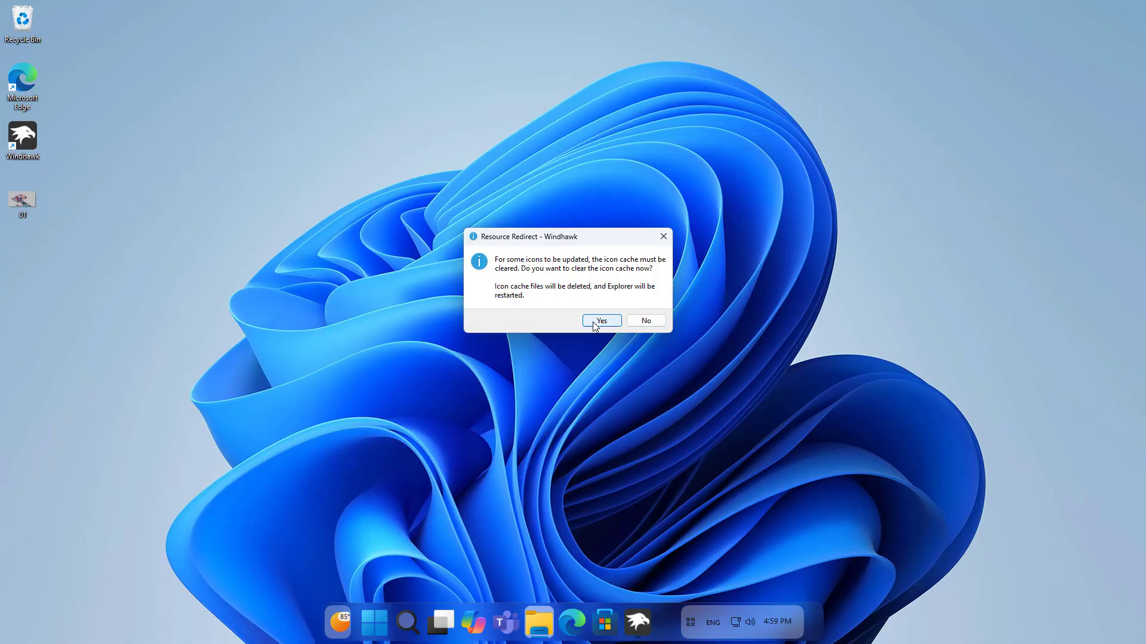
click(593, 323)
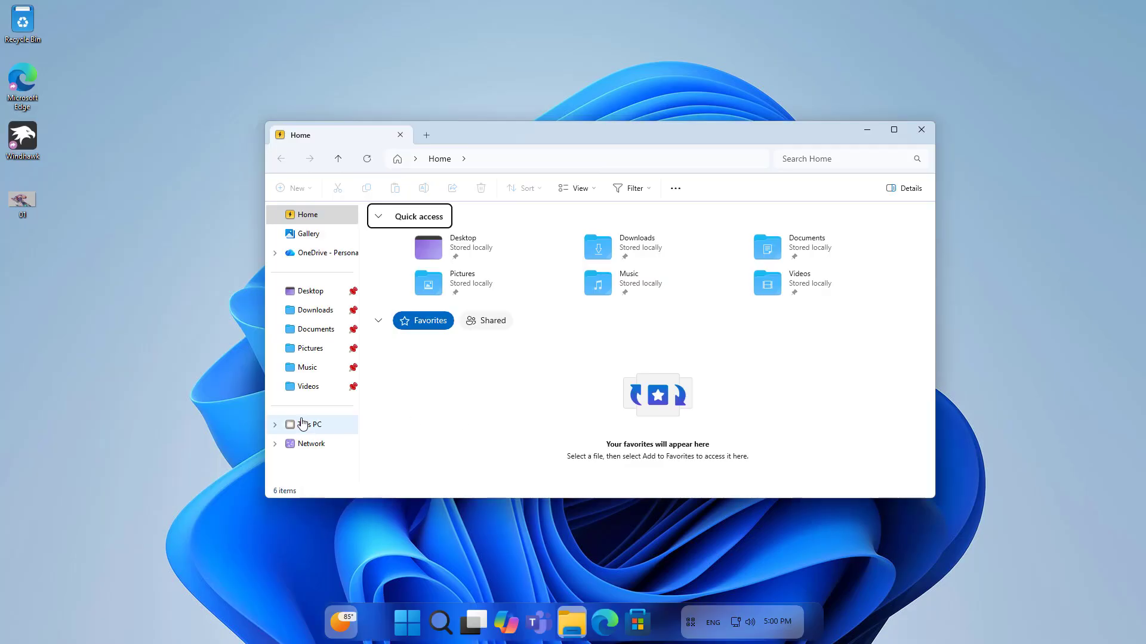
click(302, 424)
click(430, 227)
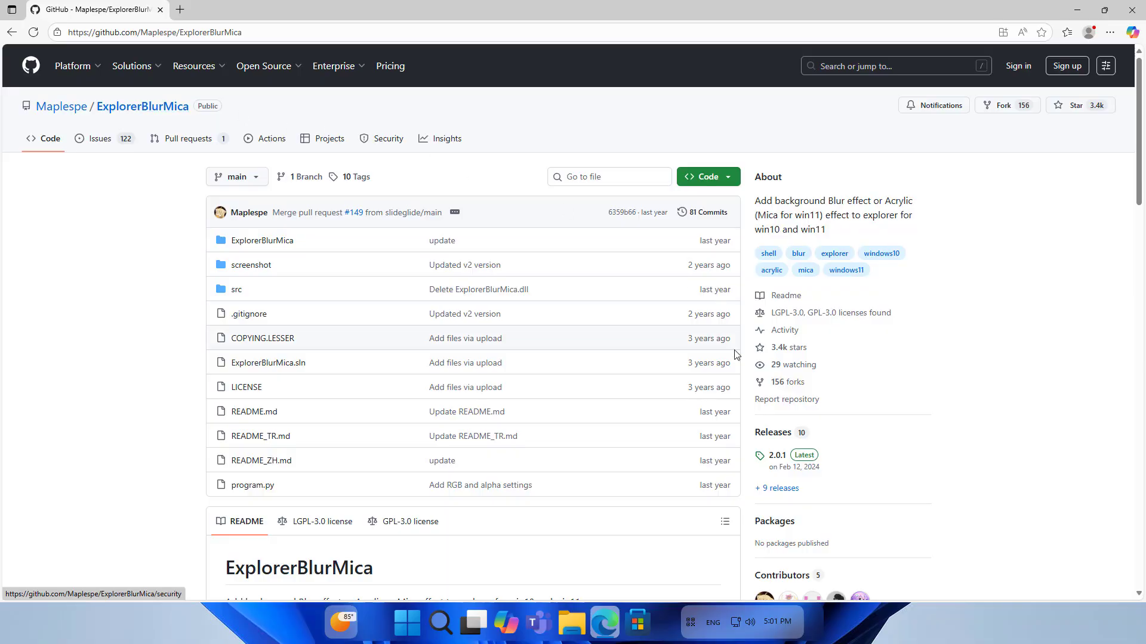
Download Release_x64.zip from the ExplorerBlurMica 2.0.1 release's Assets
click(787, 459)
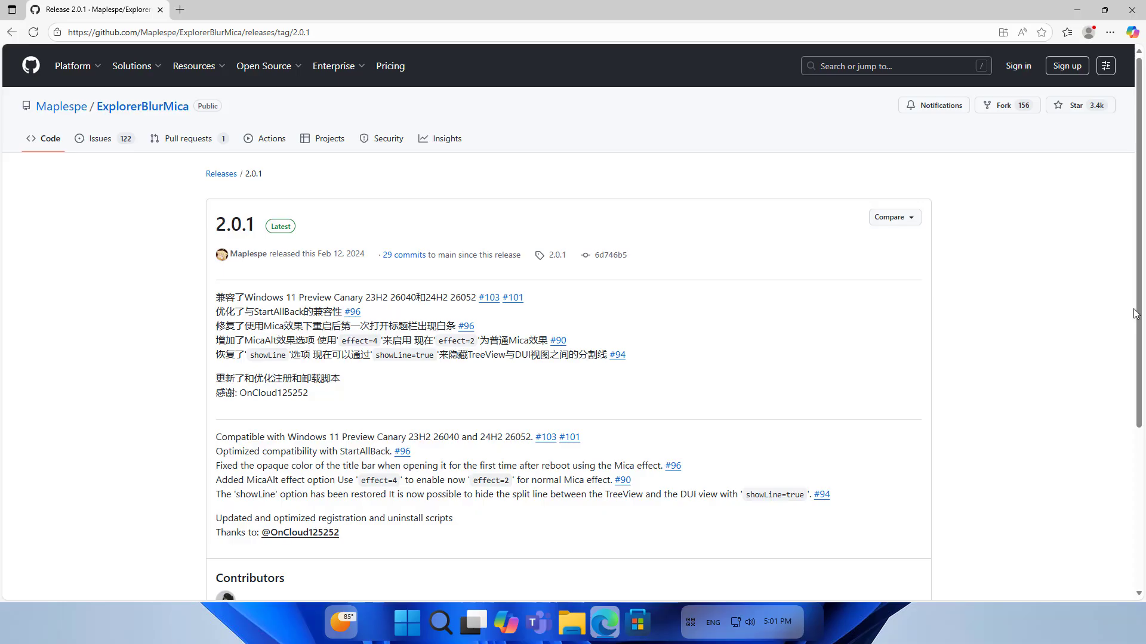
drag(1136, 314, 1116, 473)
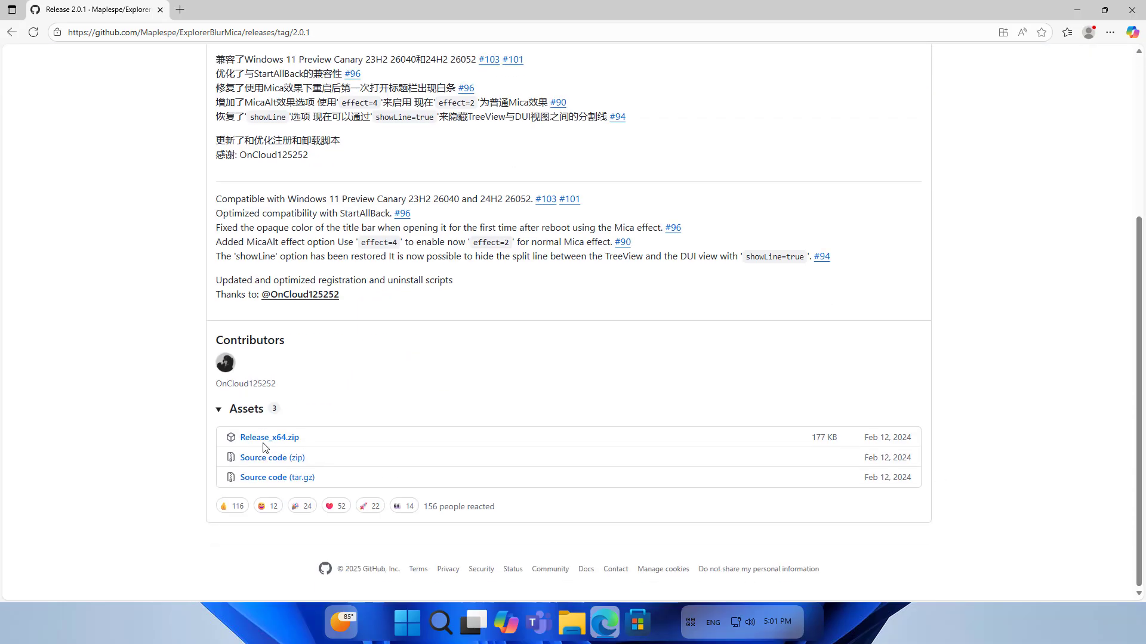
click(281, 439)
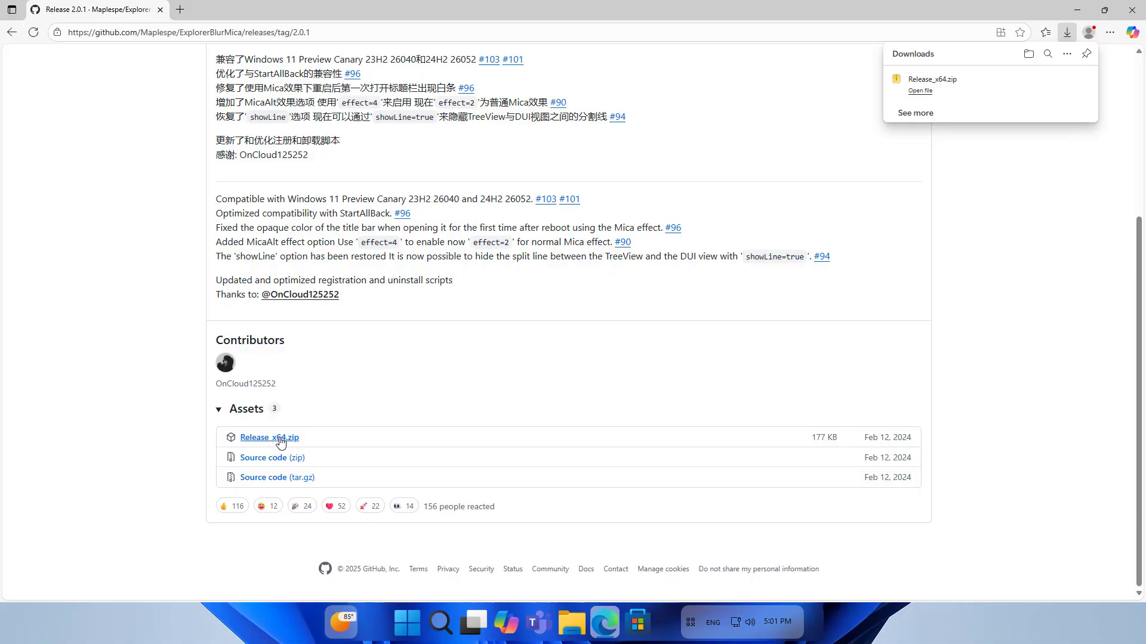
Extract Release_x64.zip in Downloads into a Release_x64 folder without auto-opening it
click(1061, 82)
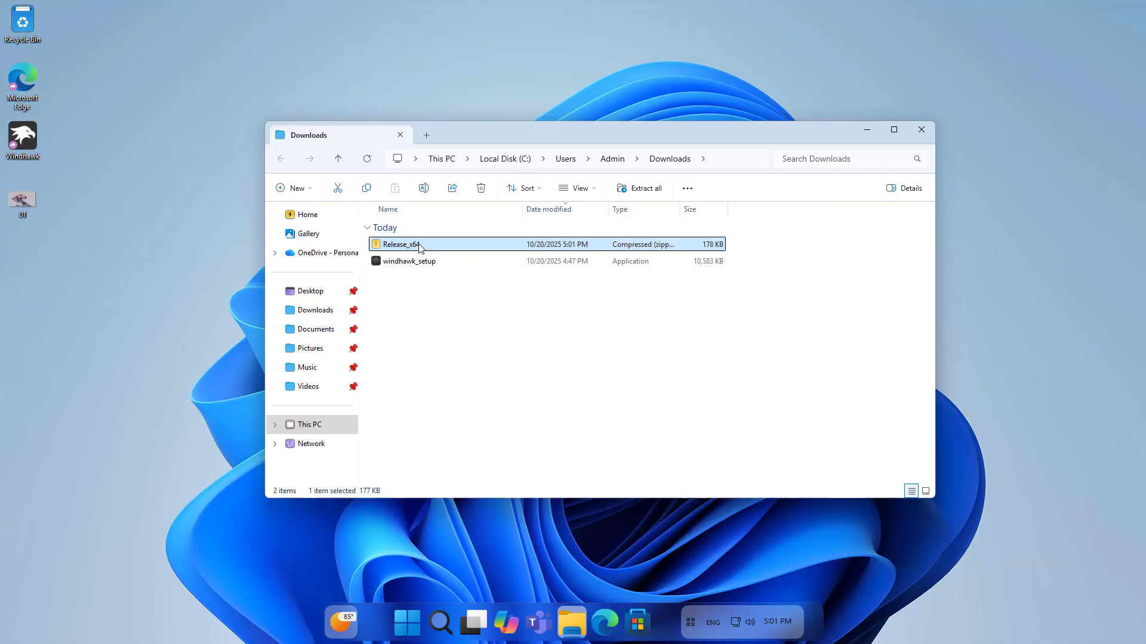
right_click(420, 246)
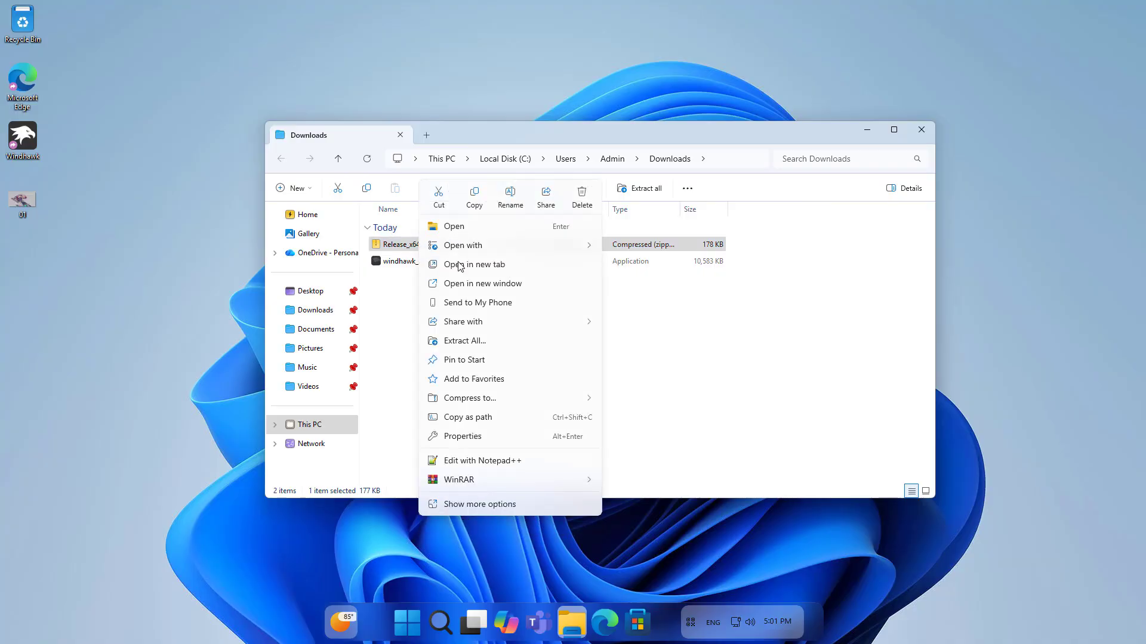
click(515, 342)
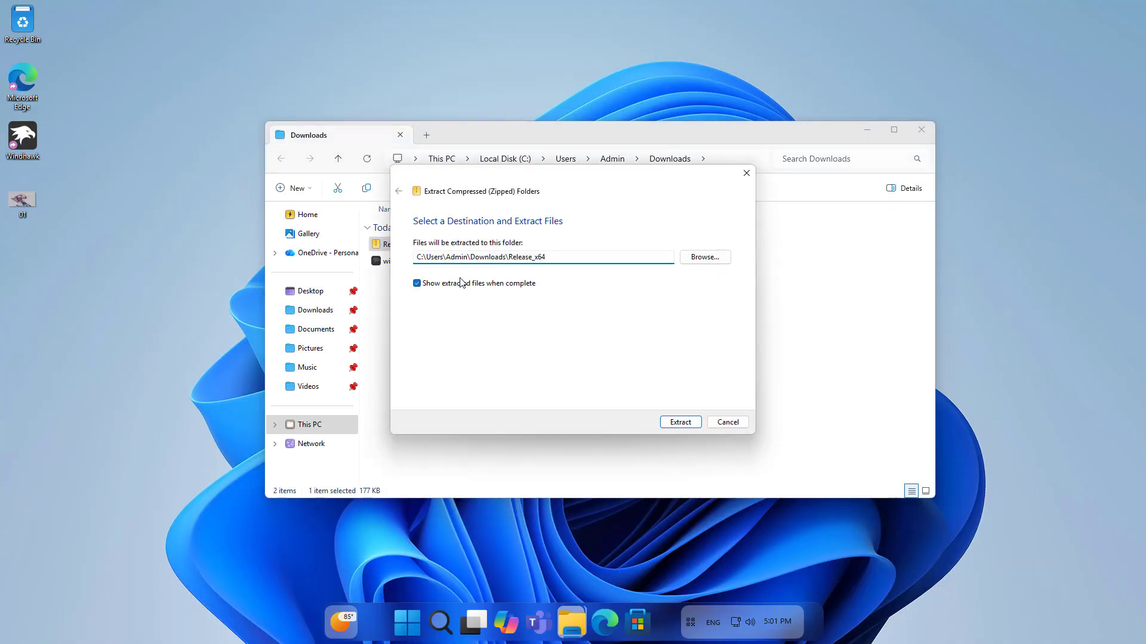
click(463, 284)
click(680, 422)
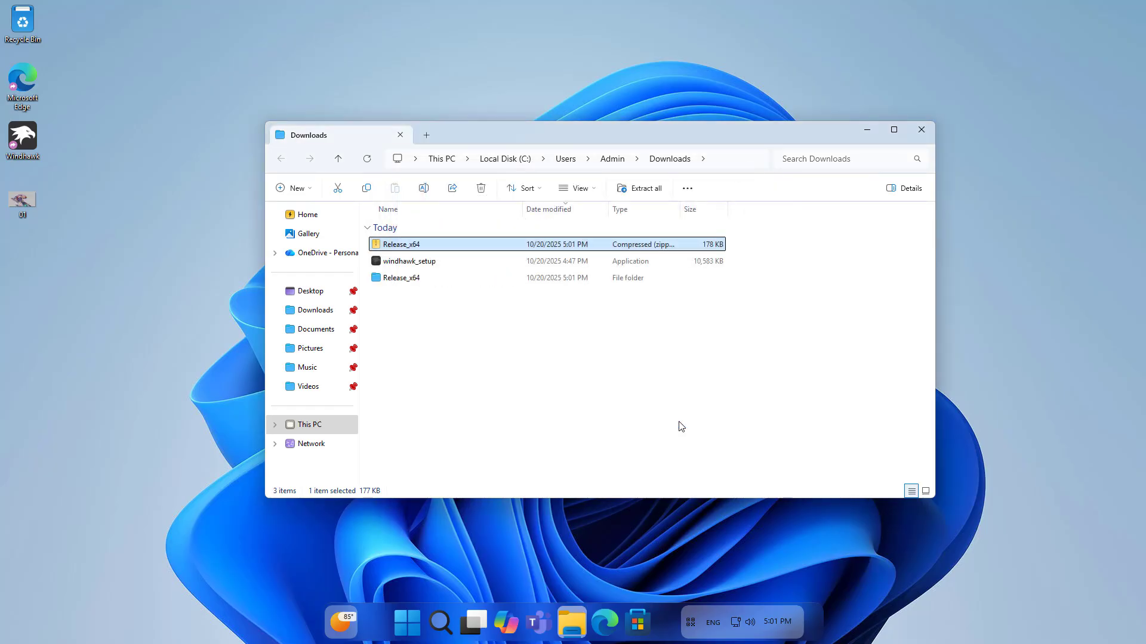
Run the register script in Release_x64\Release as administrator and dismiss the success message
click(403, 280)
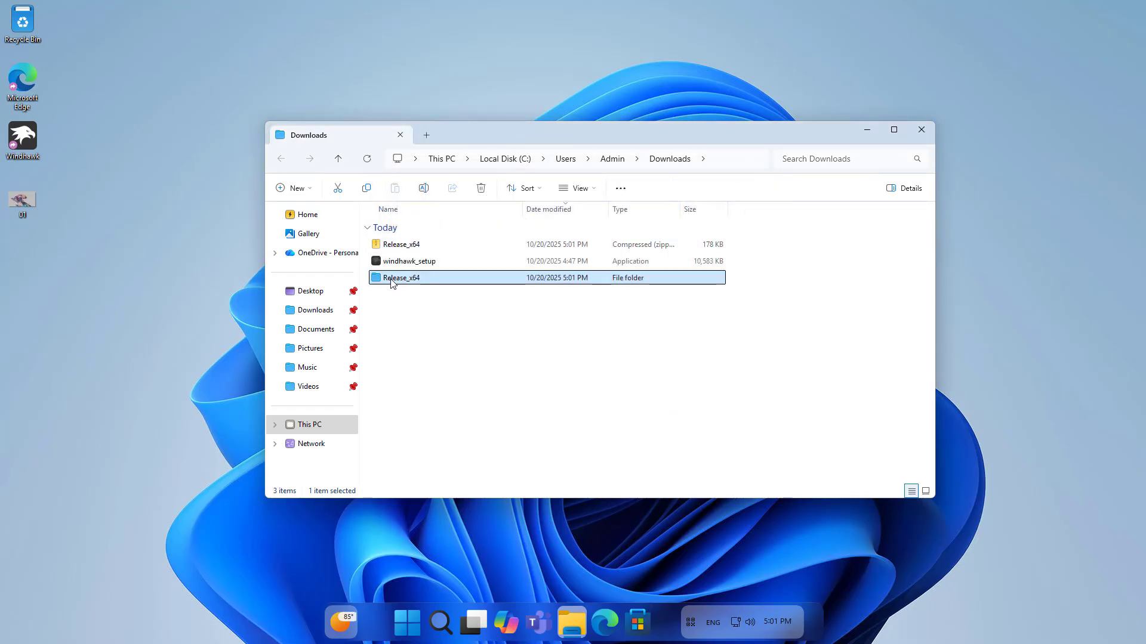
double_click(416, 280)
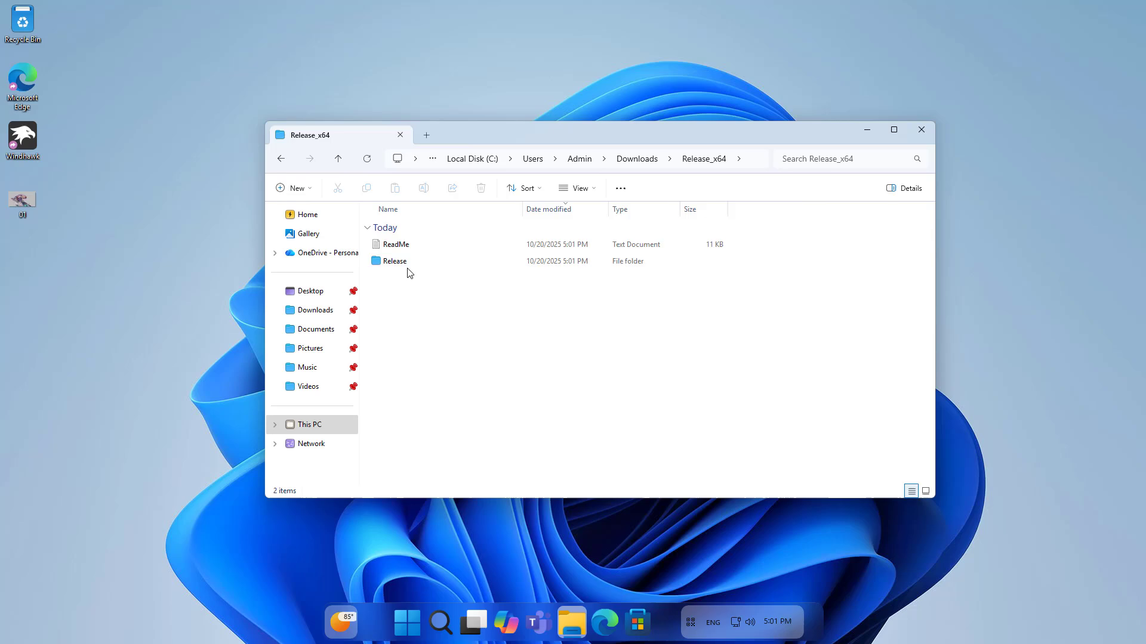
click(406, 266)
double_click(406, 267)
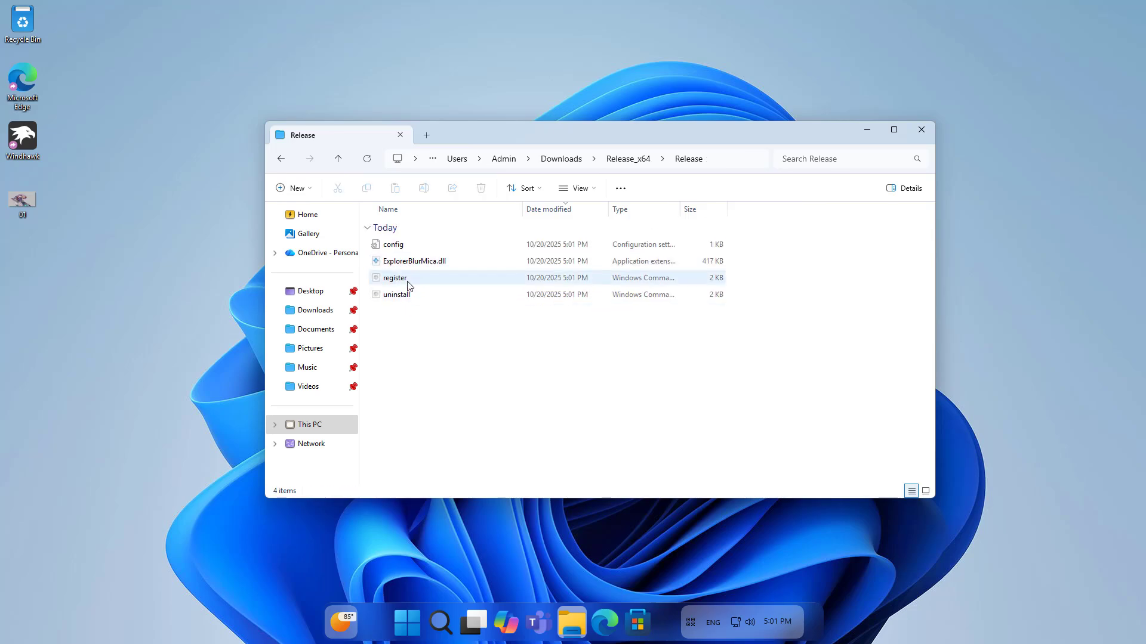
click(412, 280)
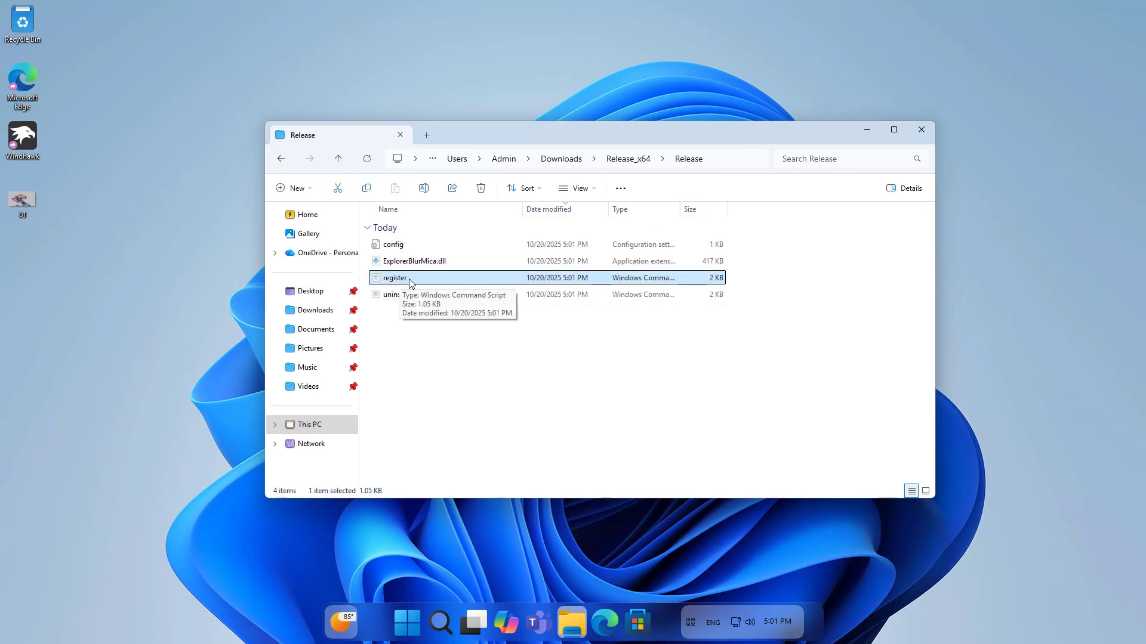
right_click(405, 278)
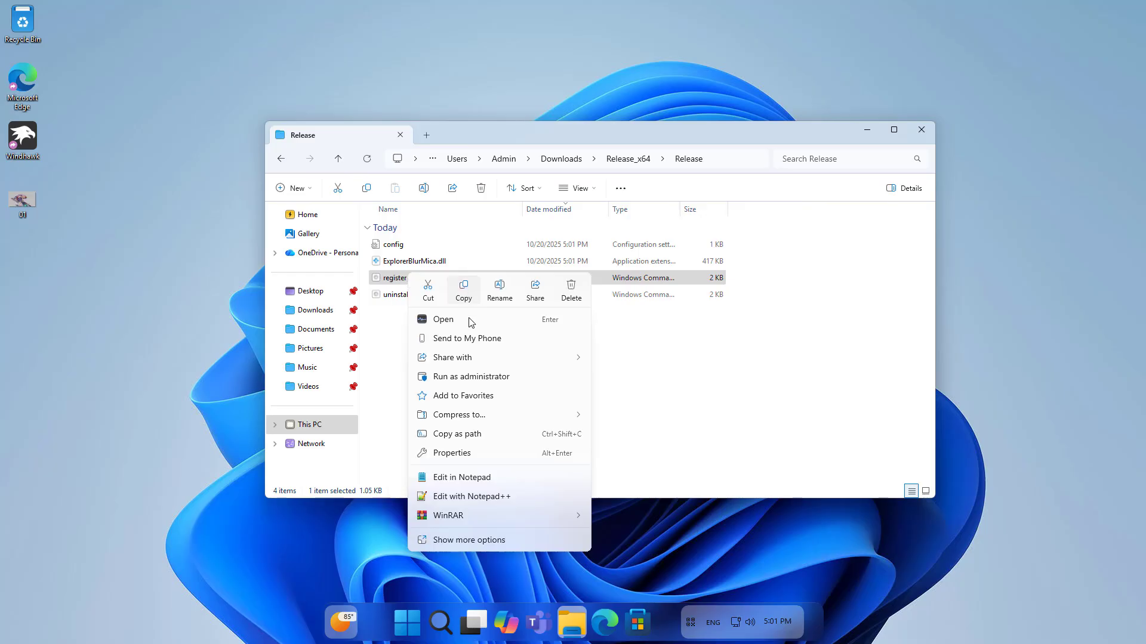
click(490, 382)
click(611, 322)
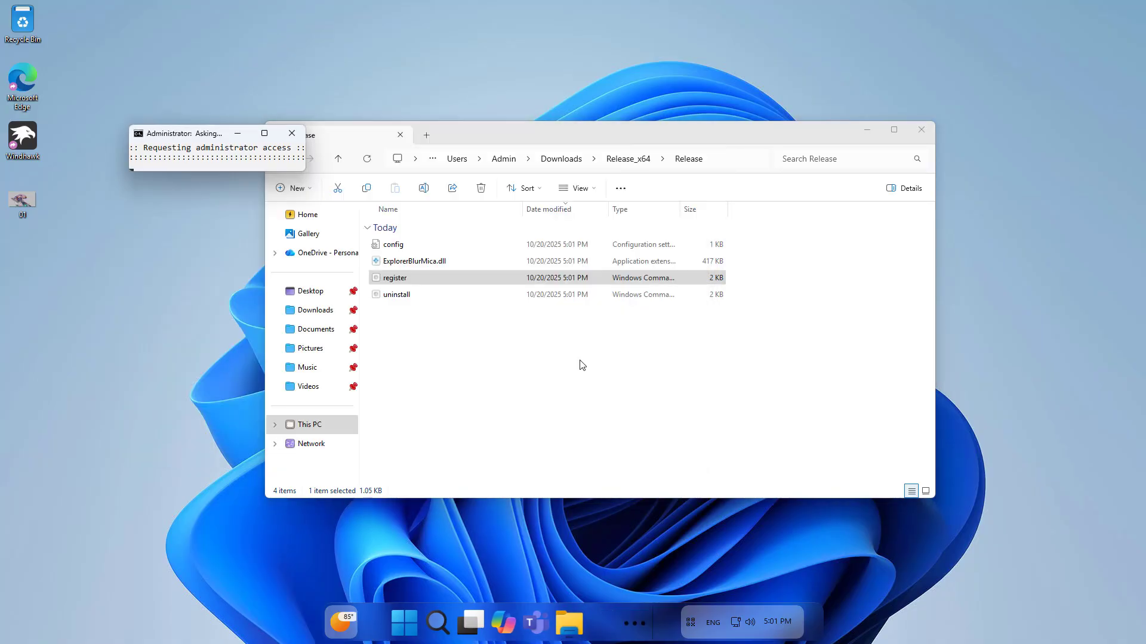
click(680, 353)
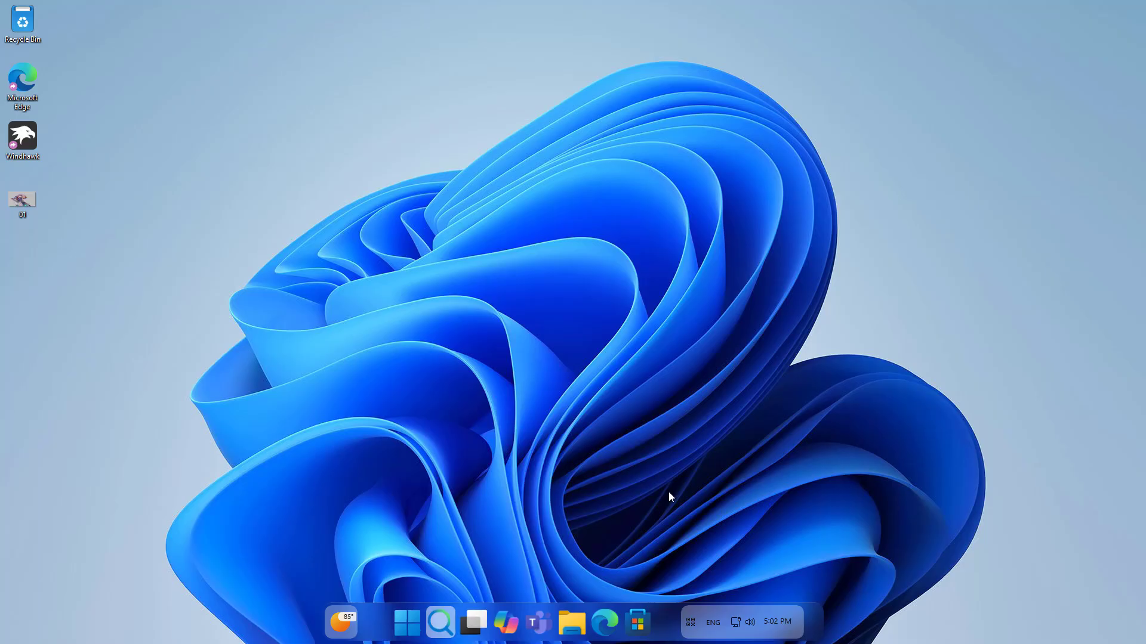
Open a new File Explorer window on This PC and move it up and right
click(573, 624)
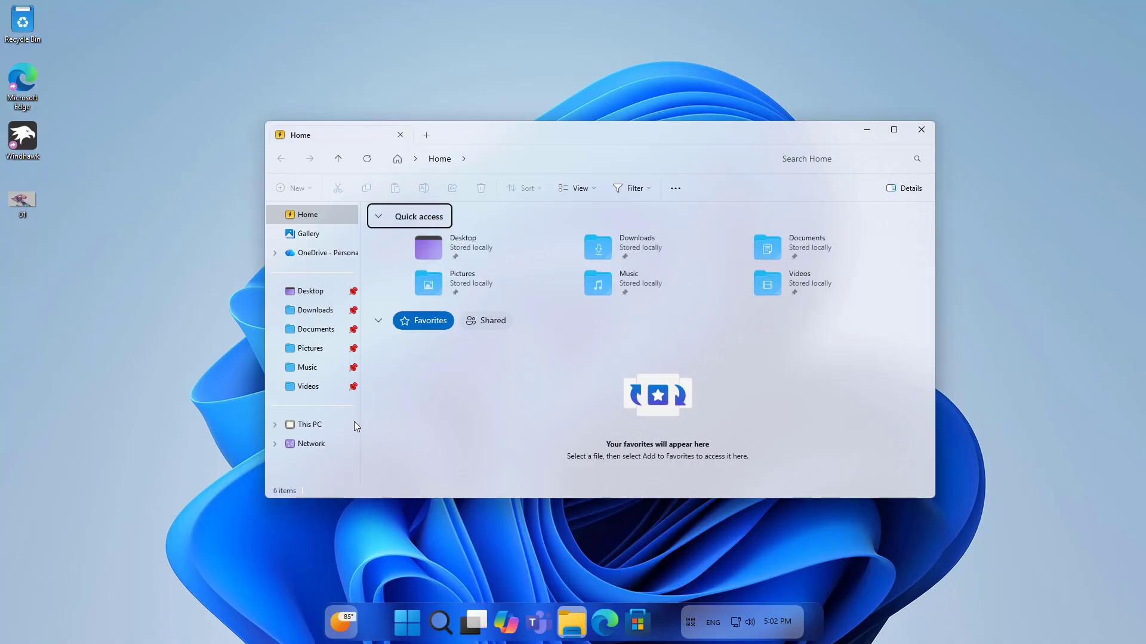
click(324, 425)
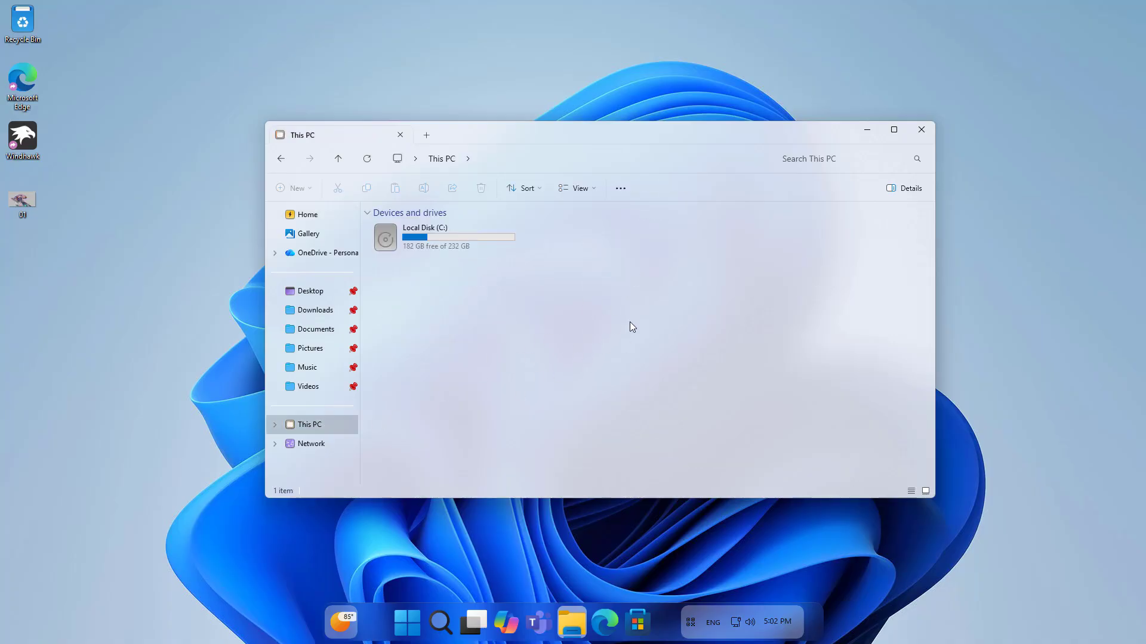
drag(602, 132, 634, 96)
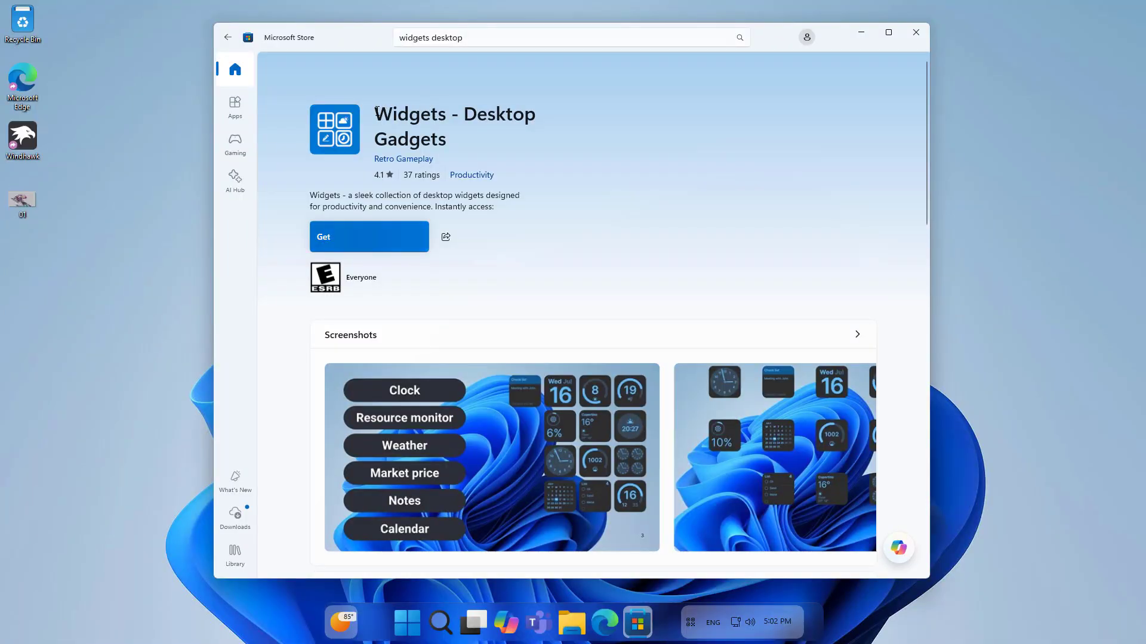
Install Widgets - Desktop Gadgets from its Microsoft Store page and launch it
drag(377, 111, 466, 136)
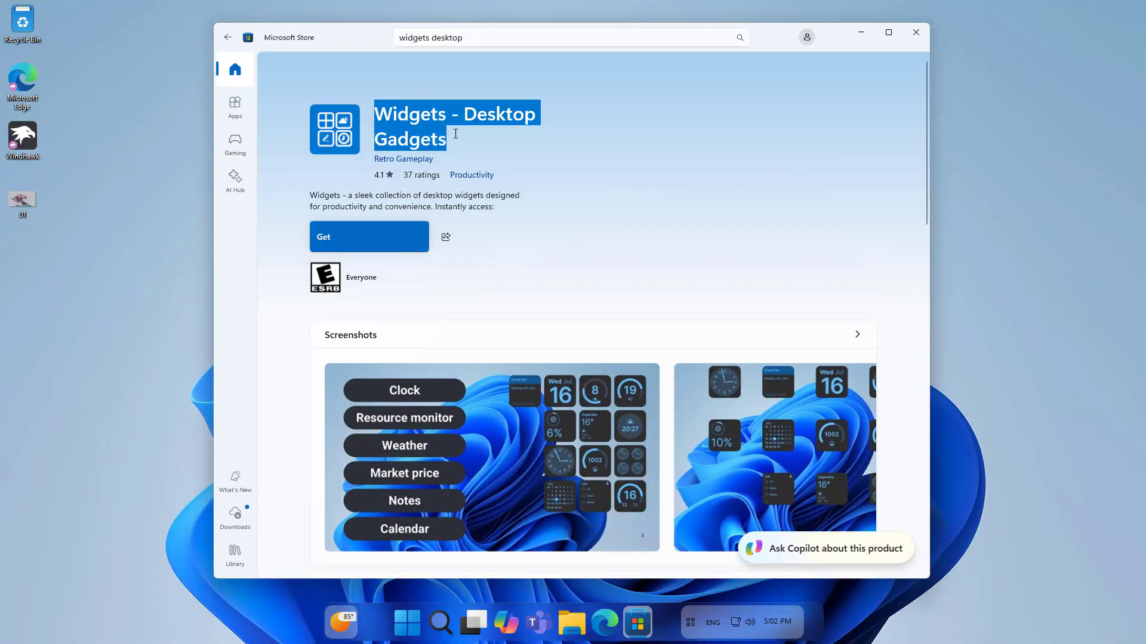
click(361, 240)
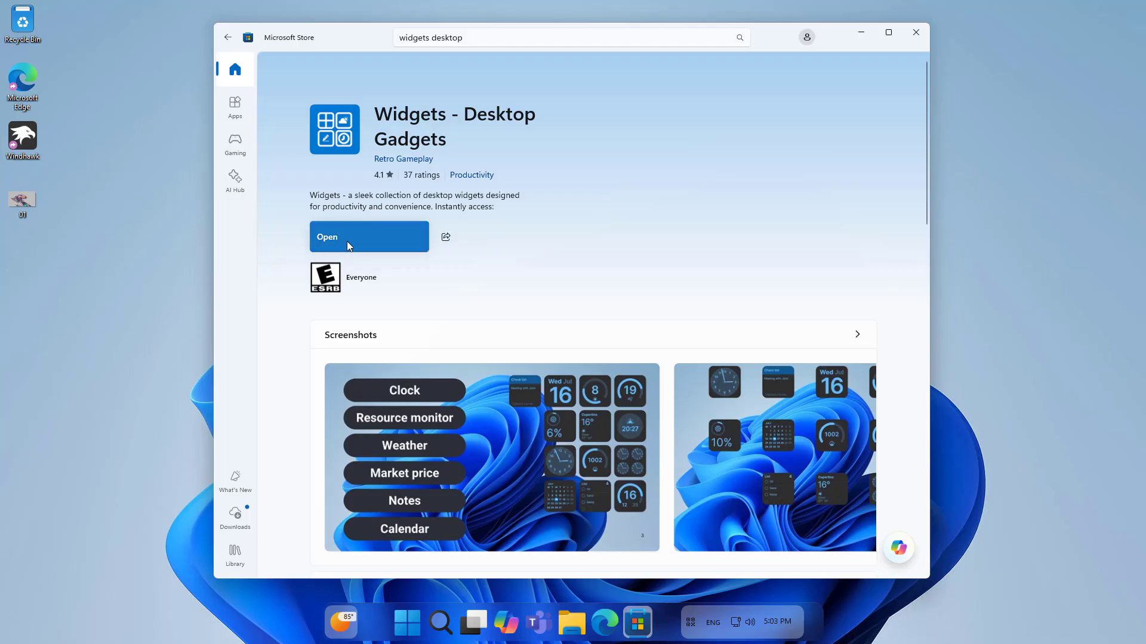
drag(378, 111, 457, 136)
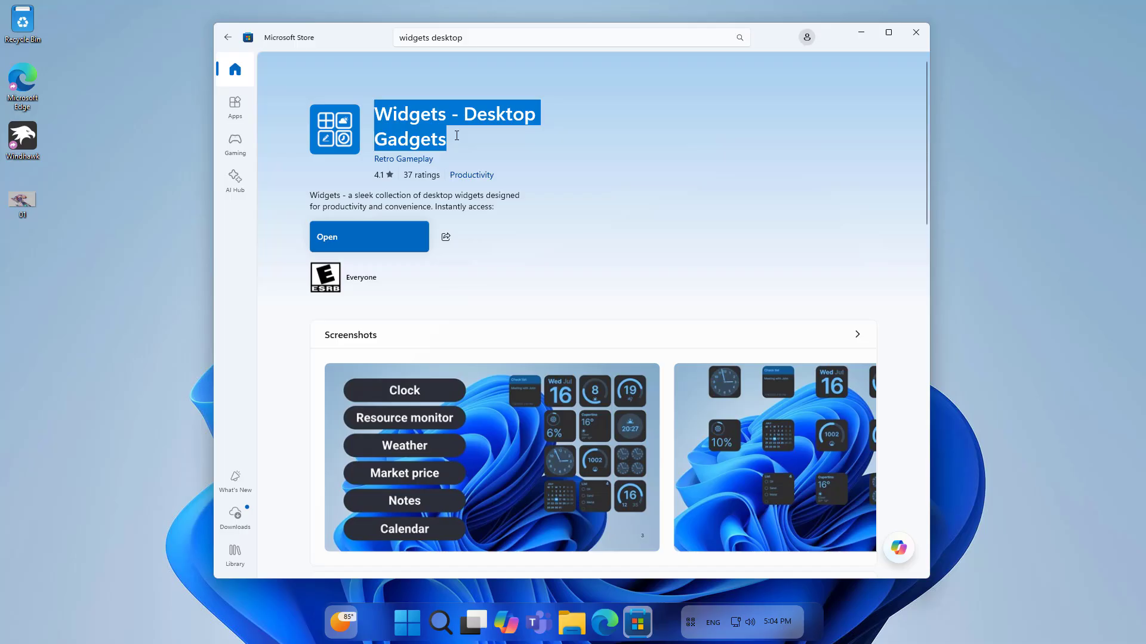
click(591, 242)
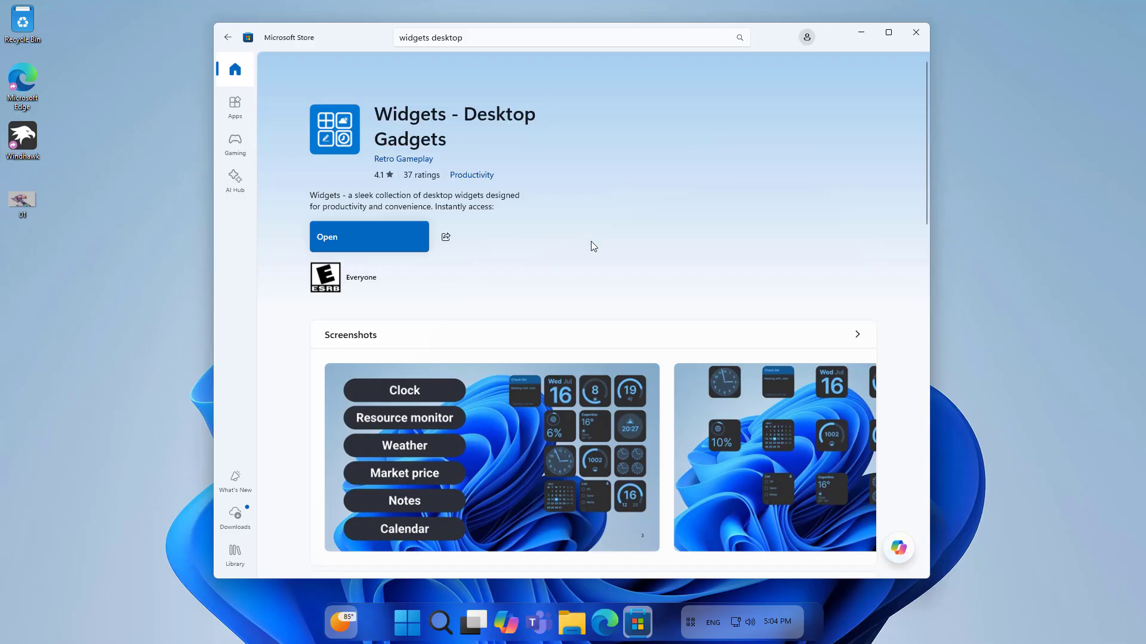
click(370, 238)
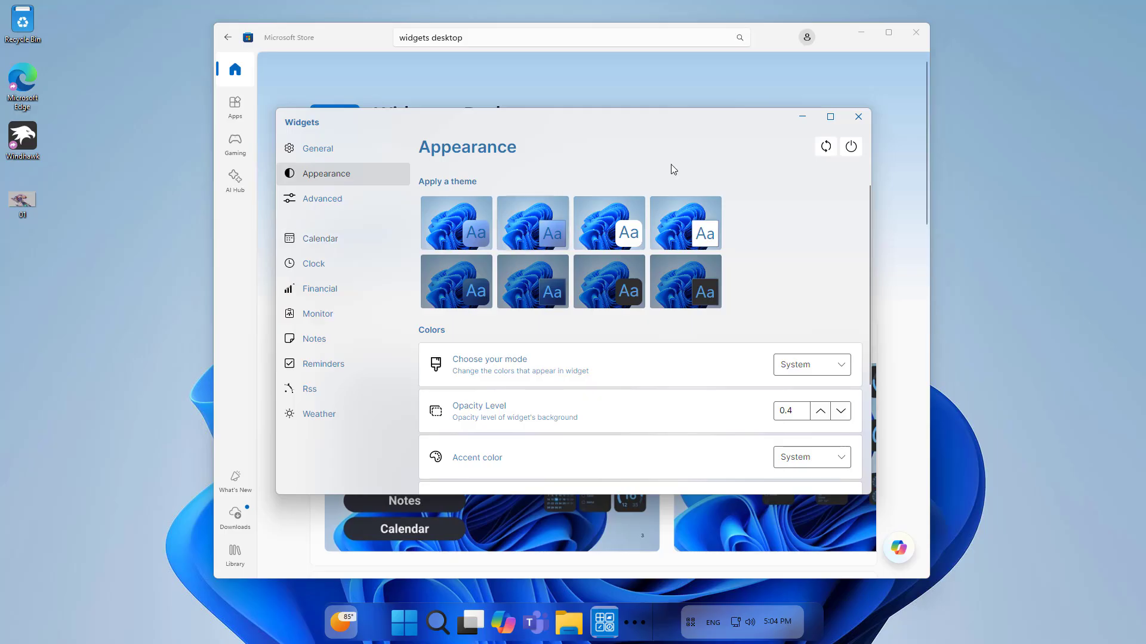
Close the Store and place the Date calendar widget at the desktop's top right
click(912, 36)
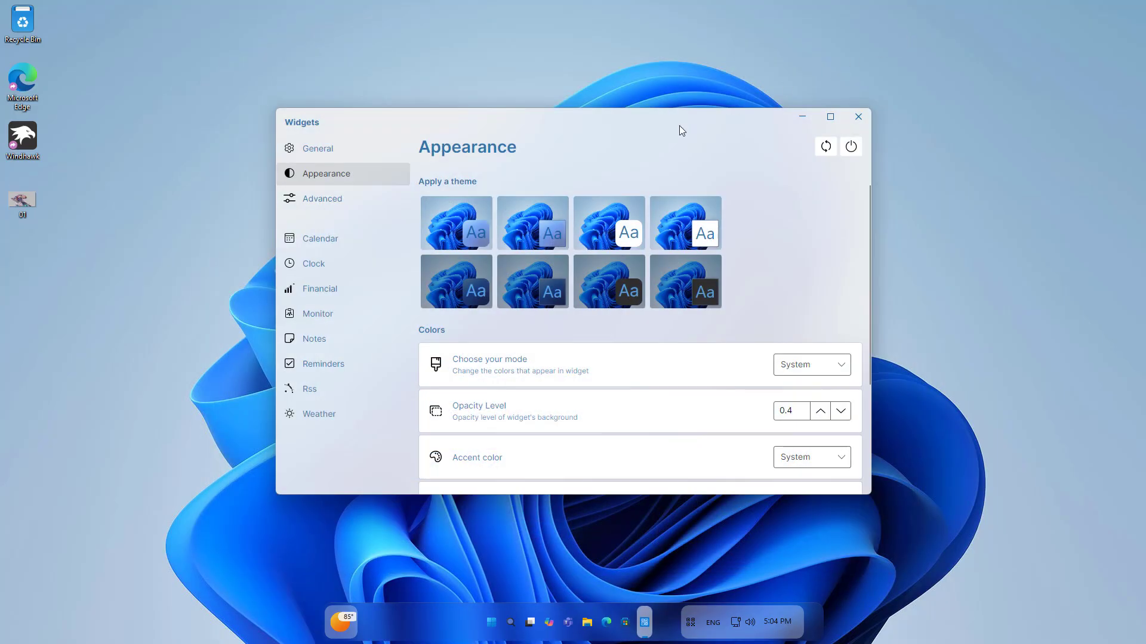
click(330, 203)
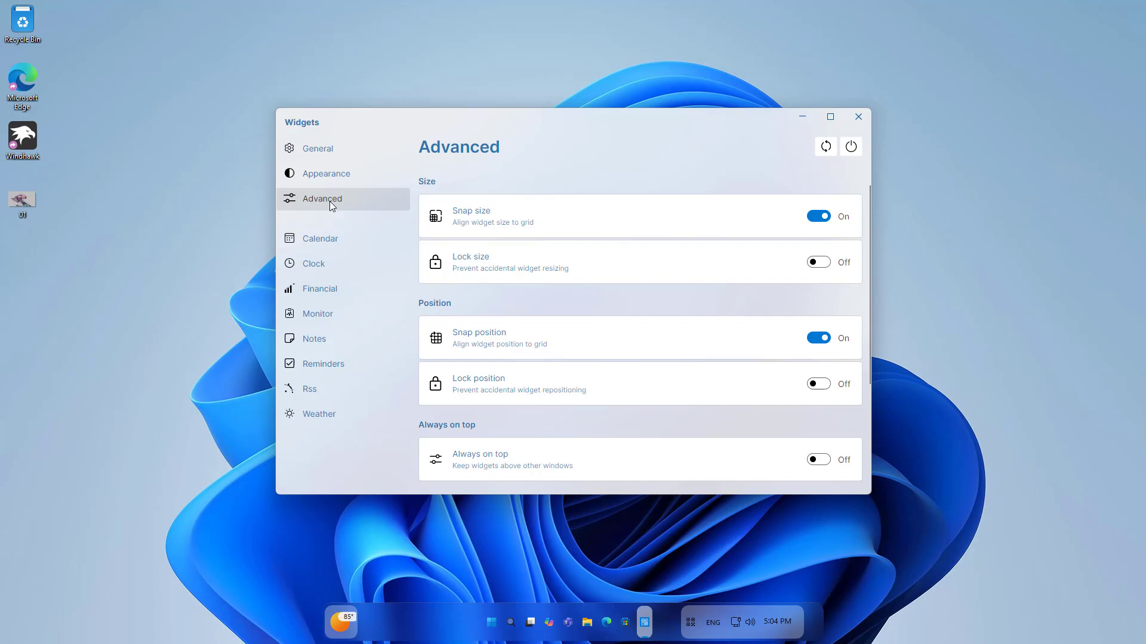
click(352, 156)
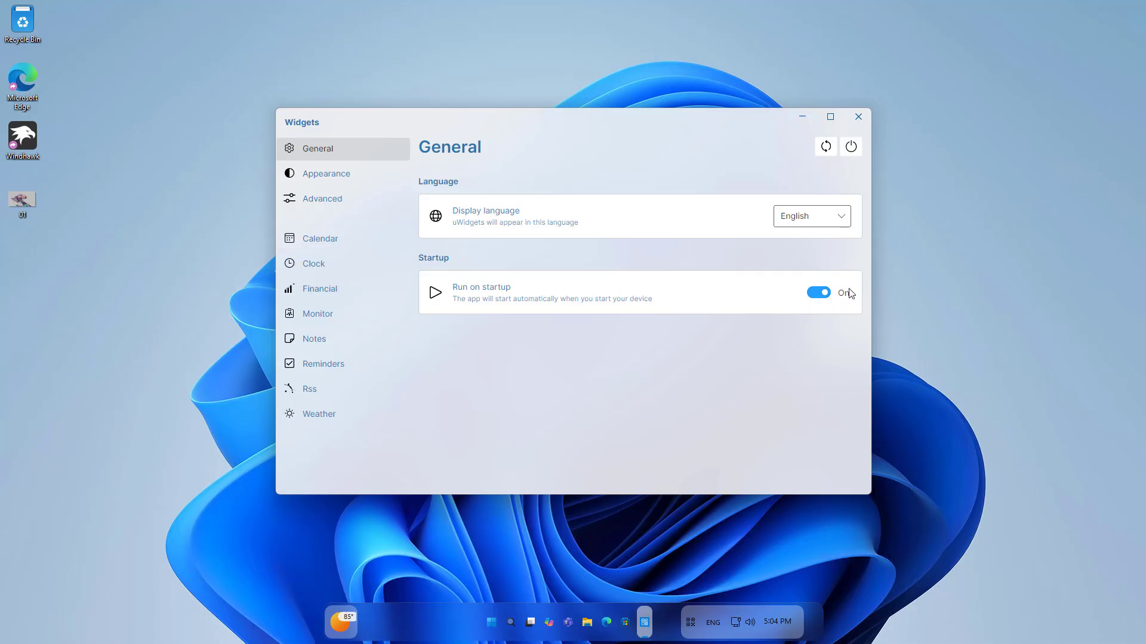
click(339, 239)
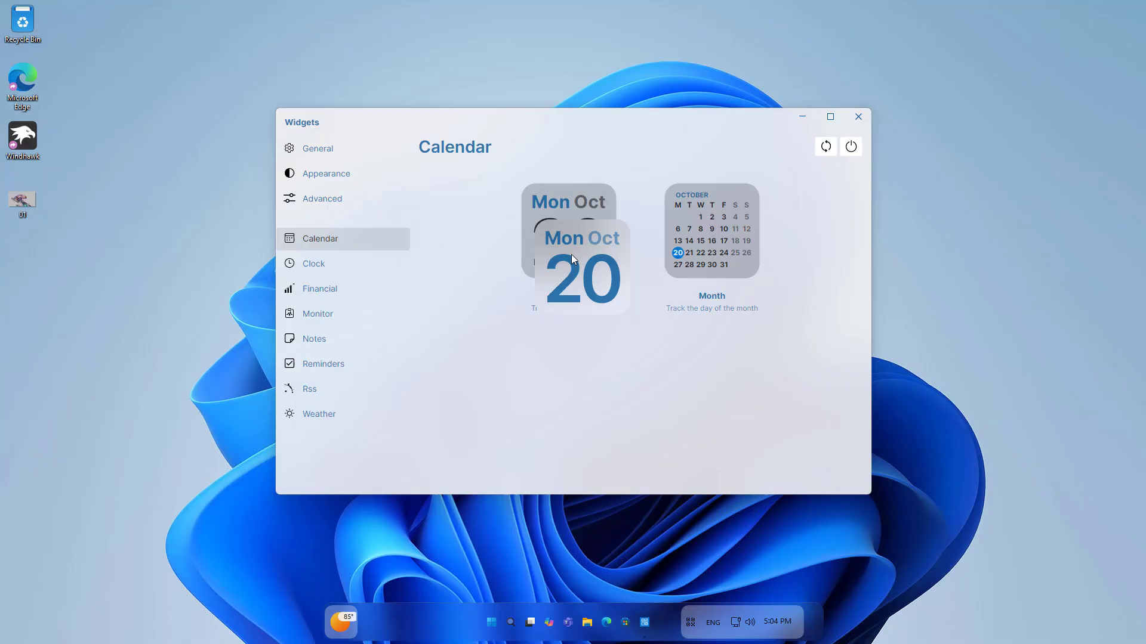
drag(571, 254, 1026, 116)
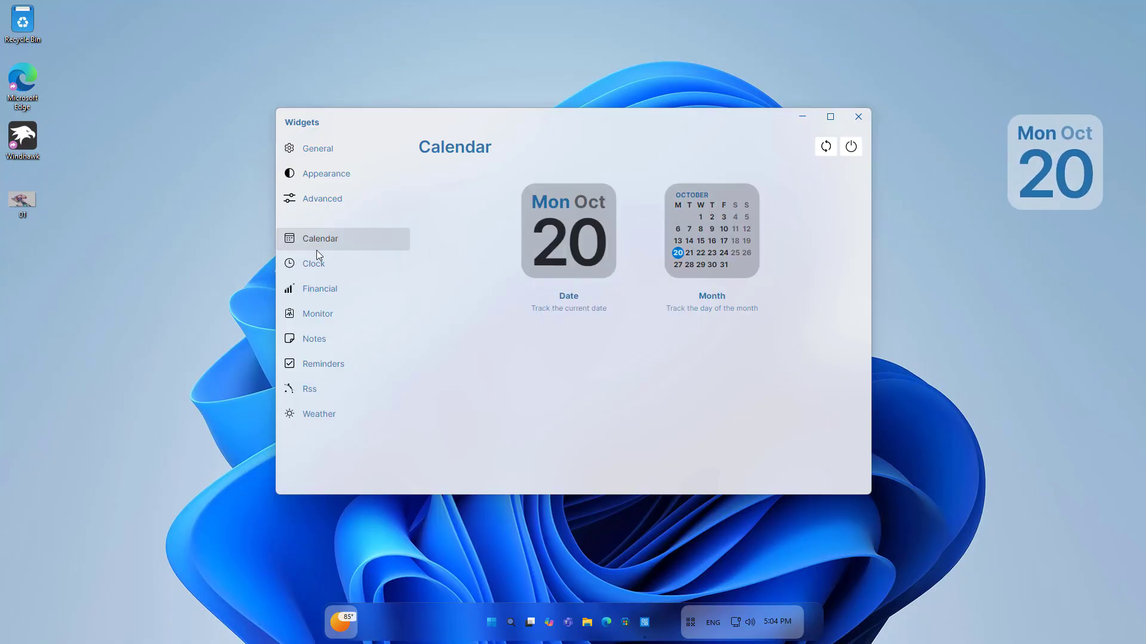
Add the Analog I clock below the date and the weather Forecast under it
click(318, 272)
click(317, 267)
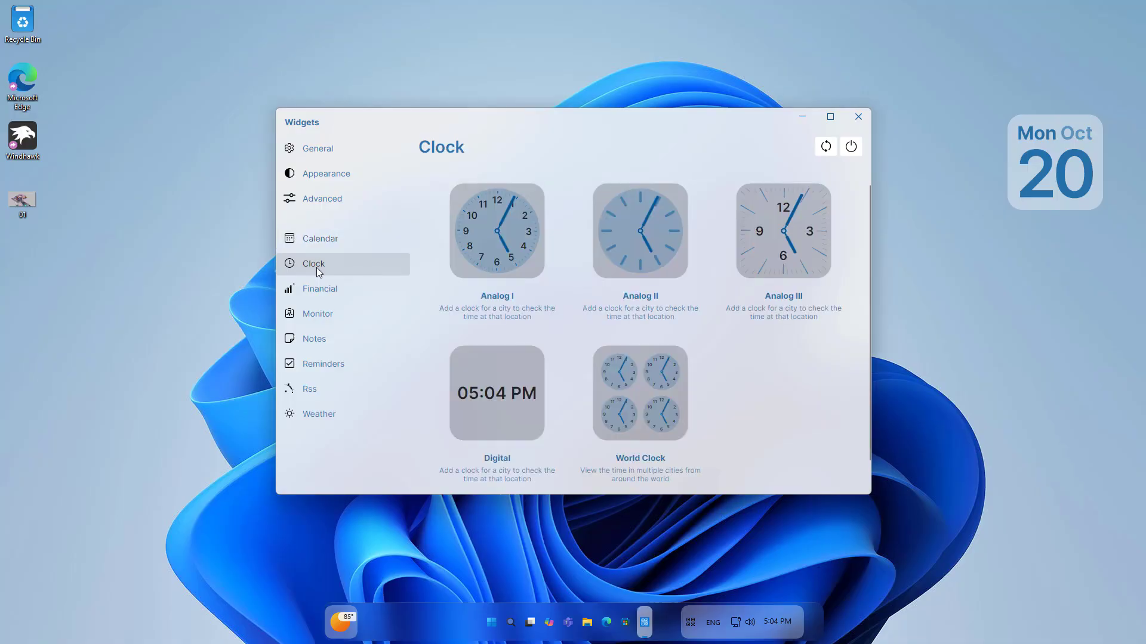
drag(495, 244, 1068, 273)
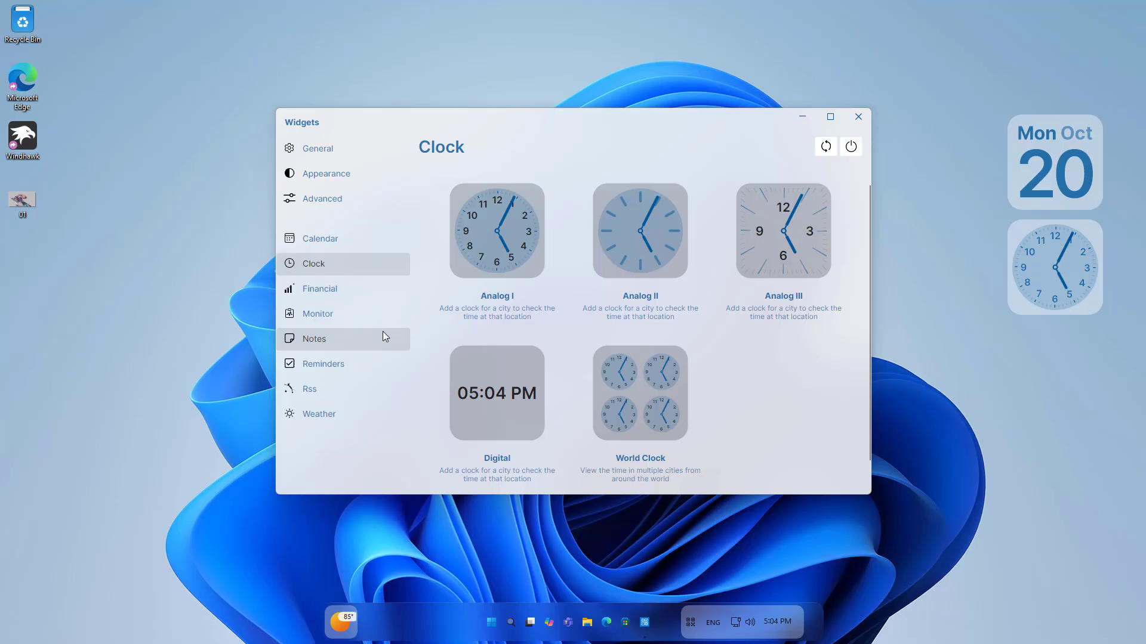
click(330, 413)
drag(503, 224, 1051, 362)
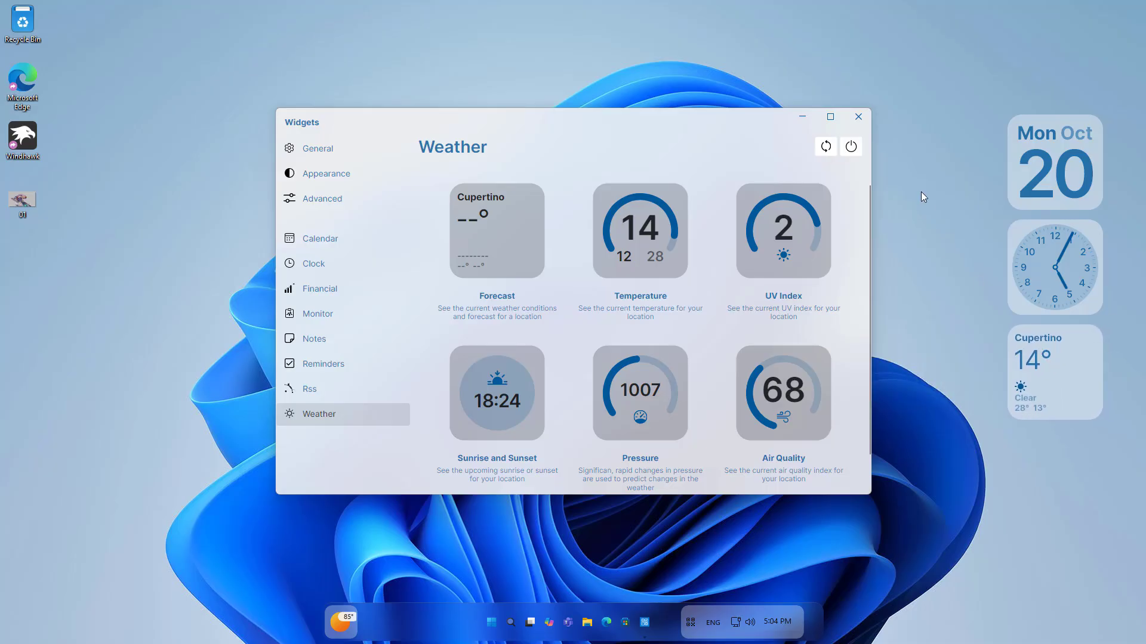
Change the weather widget's location from Cupertino to New York, United States and save
click(860, 117)
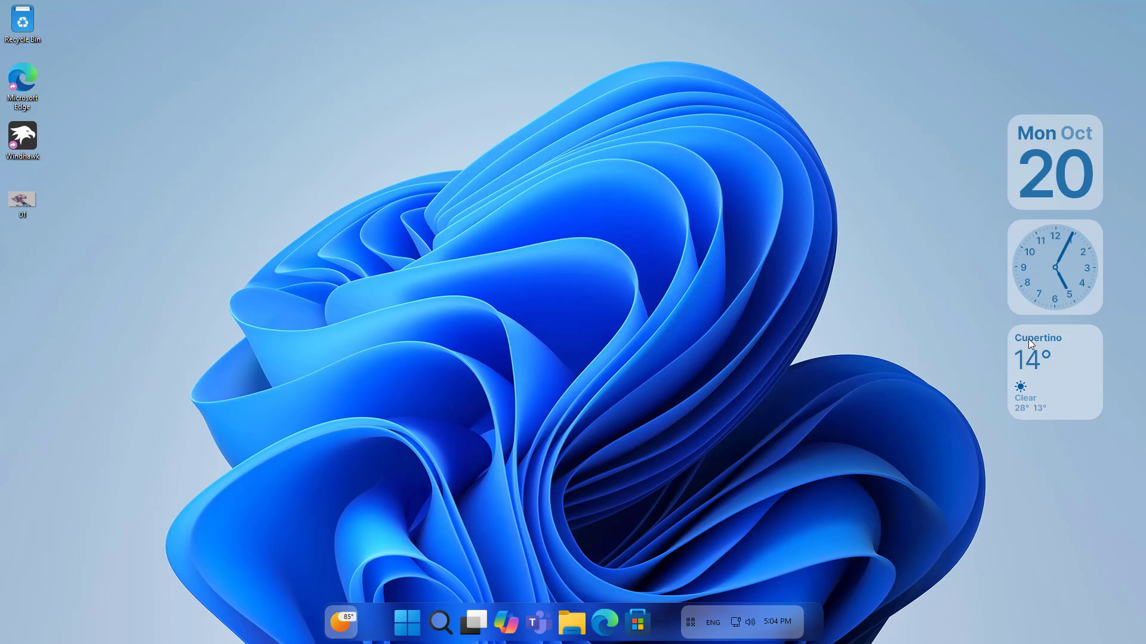
right_click(1029, 339)
click(1053, 349)
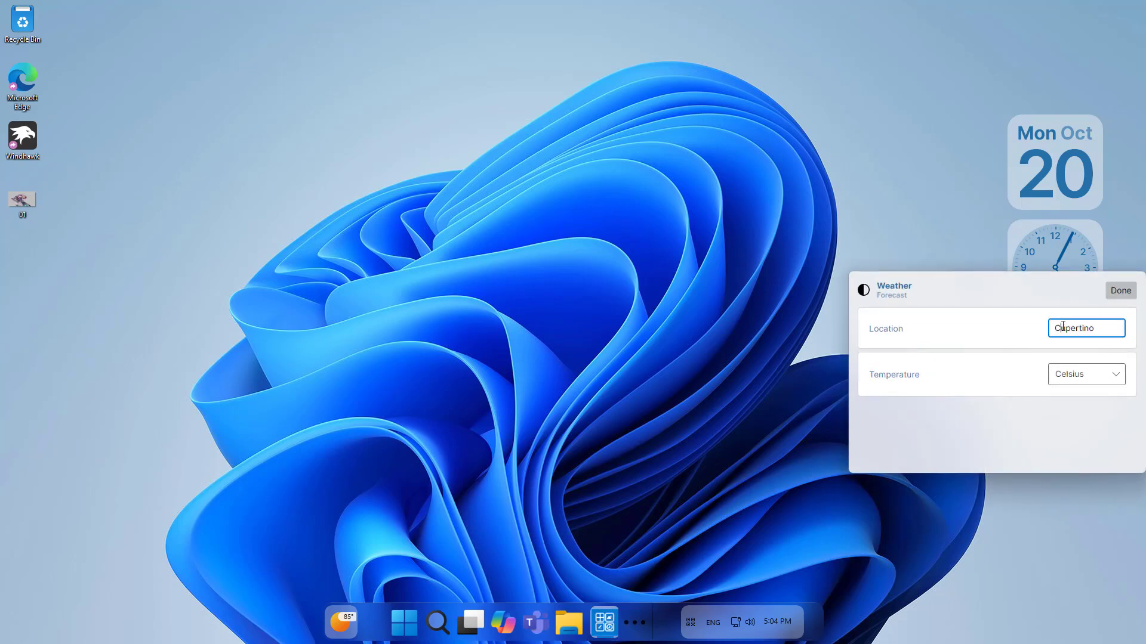
drag(1098, 330, 1045, 329)
text(New York)
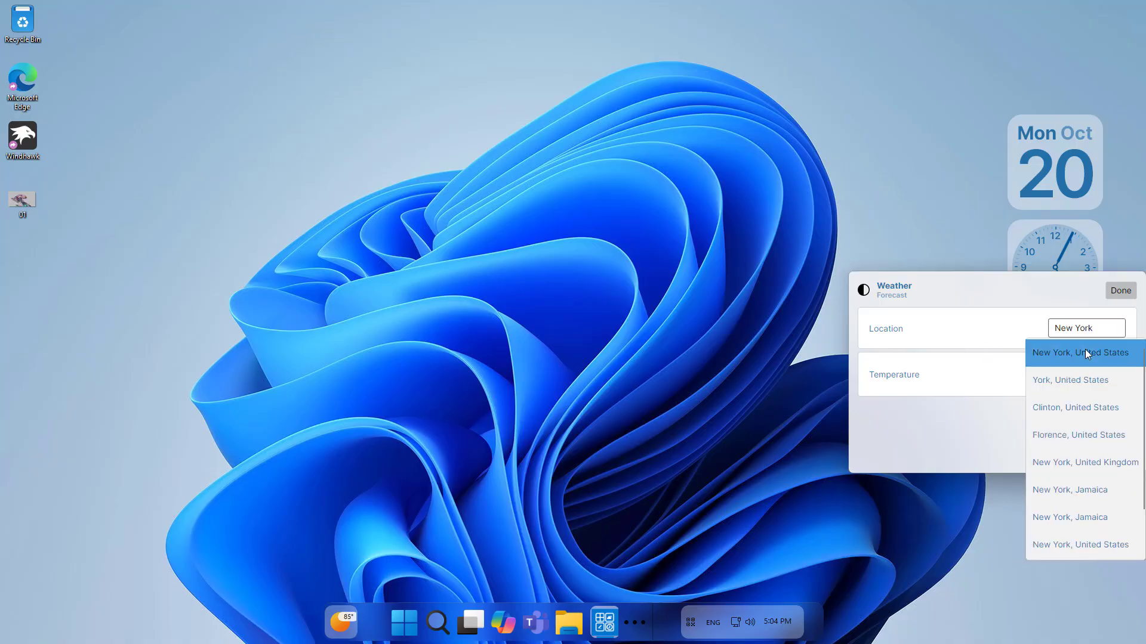
click(1085, 351)
click(1121, 293)
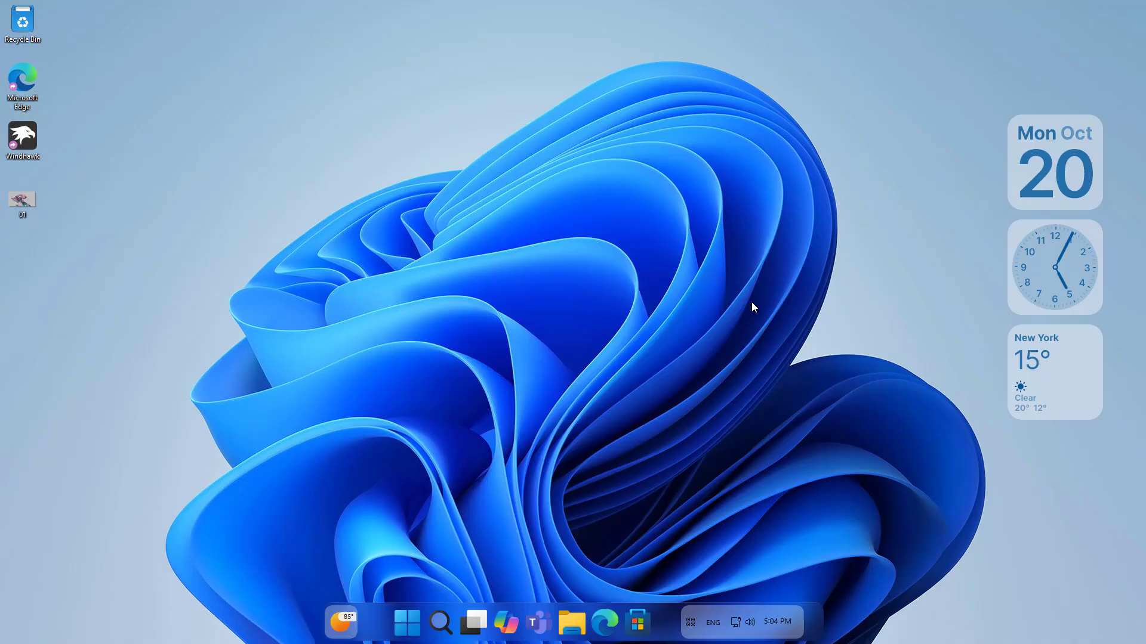
Set the 01 image as the desktop background
right_click(27, 201)
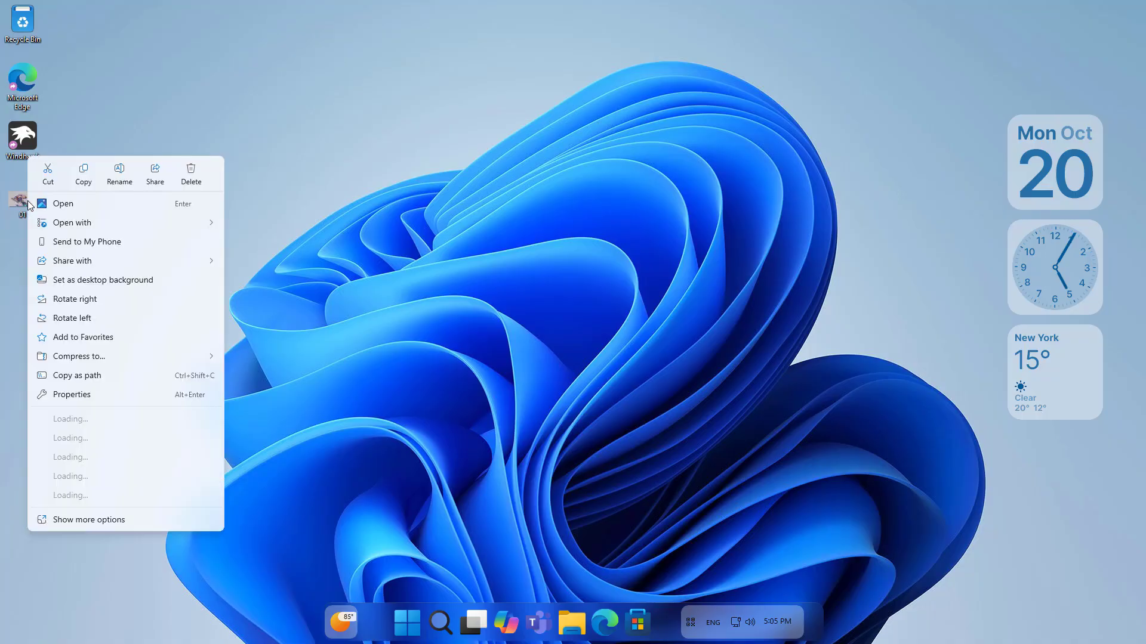
click(145, 280)
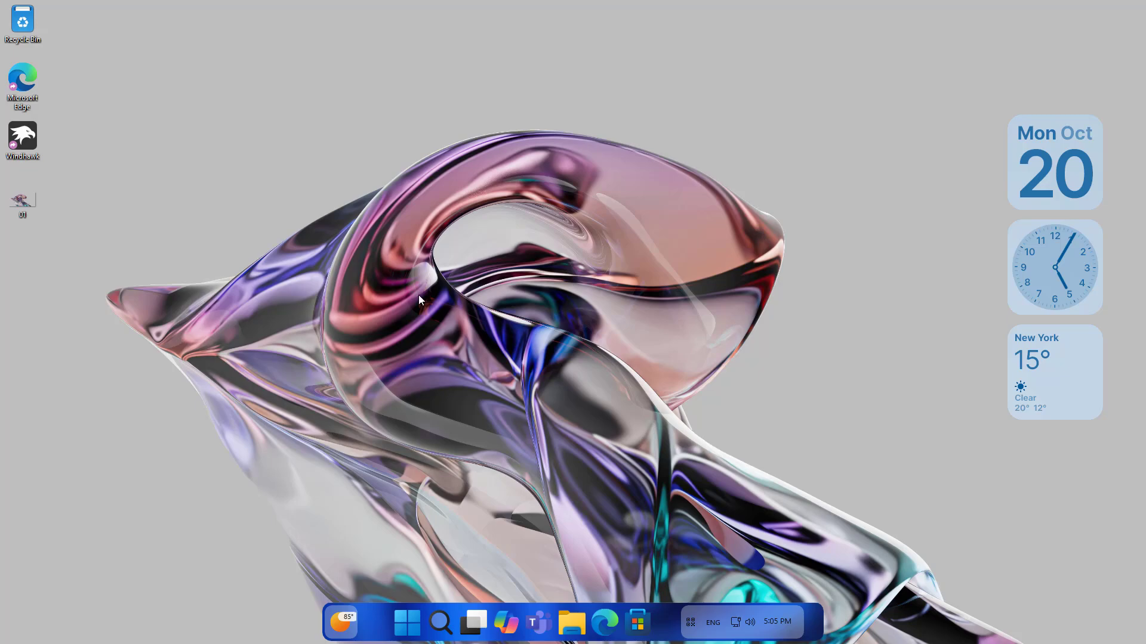
Turn off Show desktop icons in the desktop's View menu
right_click(372, 261)
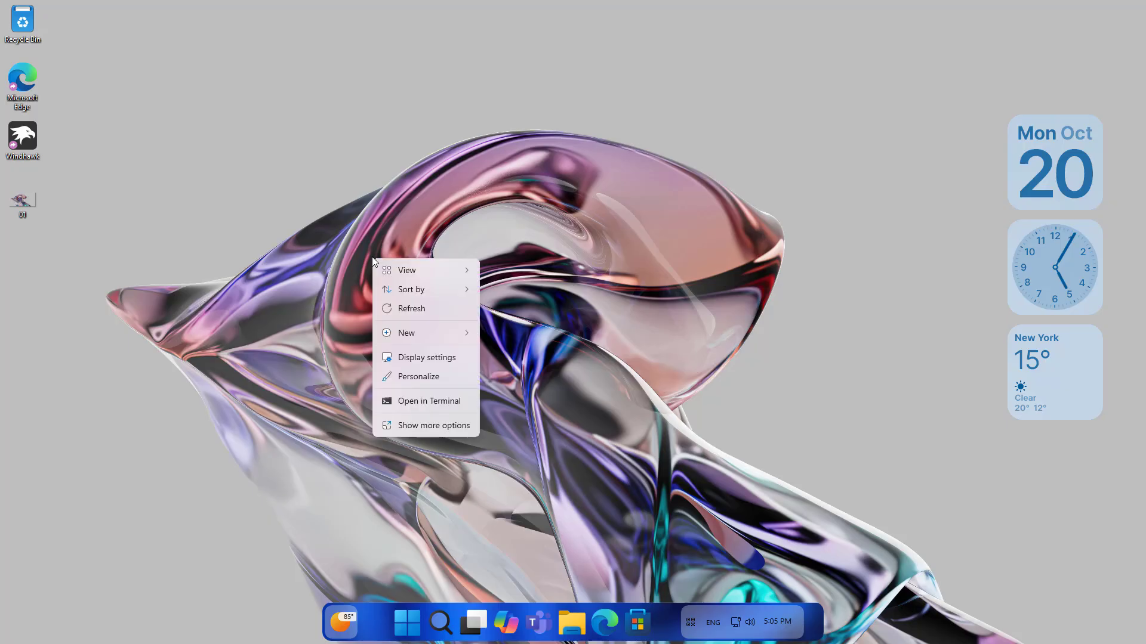
mouse_move(400, 269)
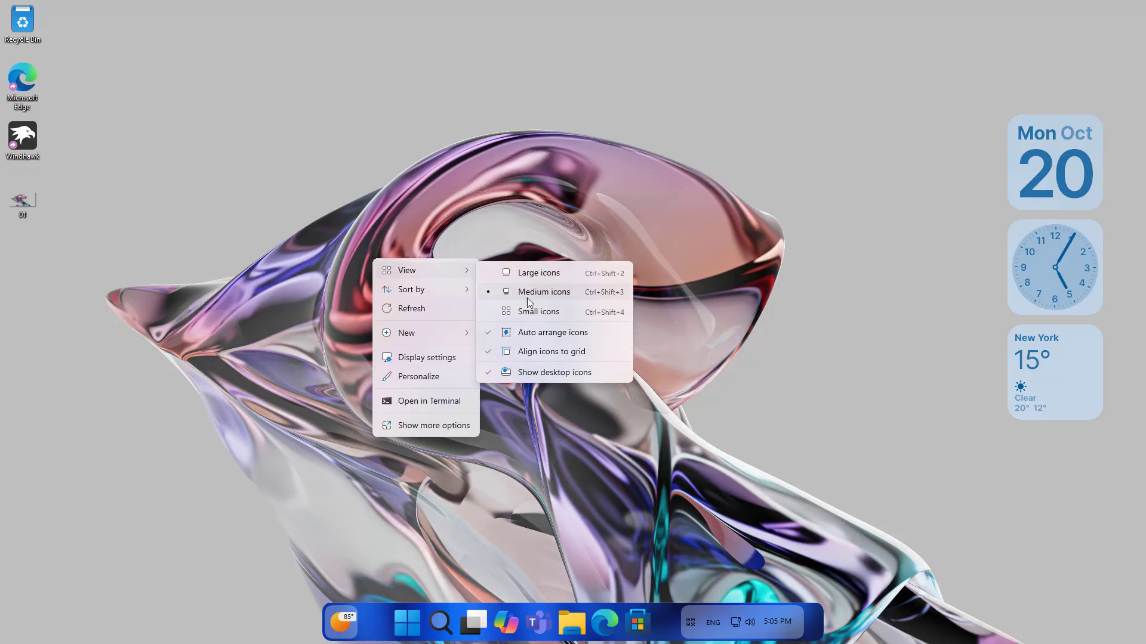
click(522, 369)
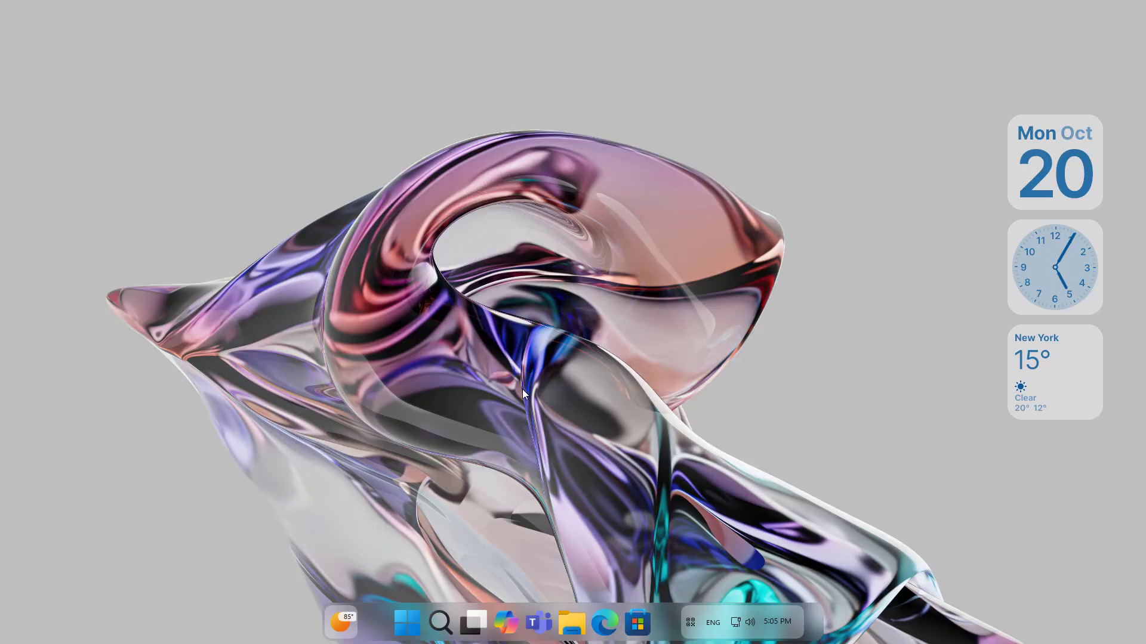